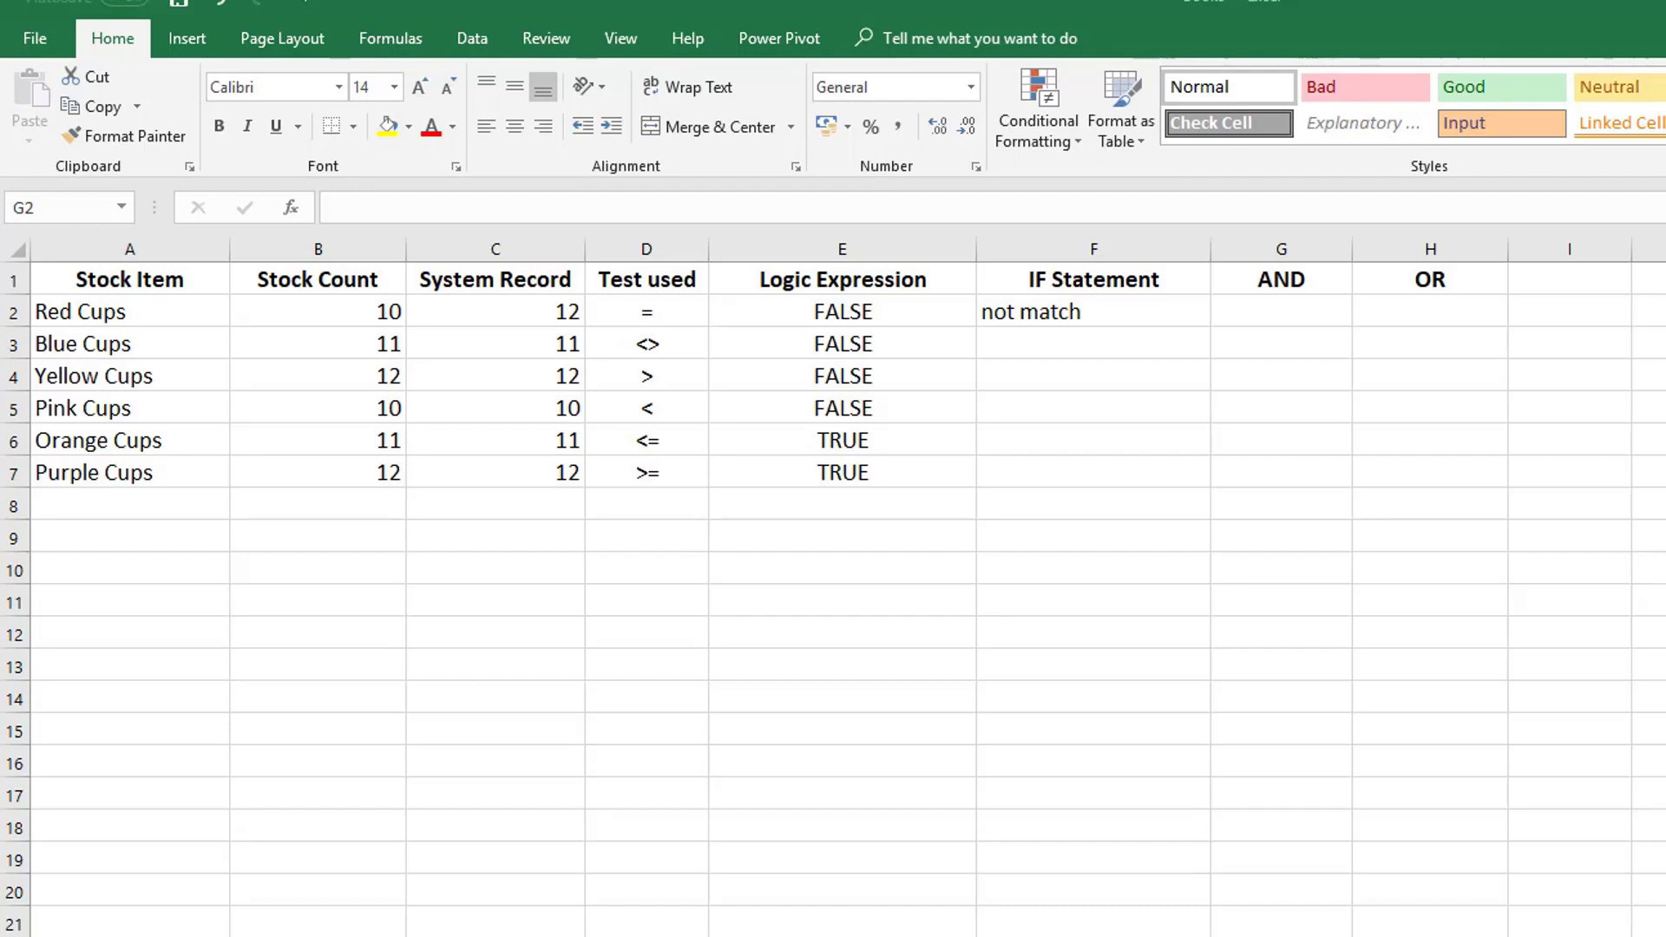
Enter =AND(B2=C2,B3=C3) in G2 by clicking the B2, C2, B3 and C3 references.
click(1237, 306)
text(=)
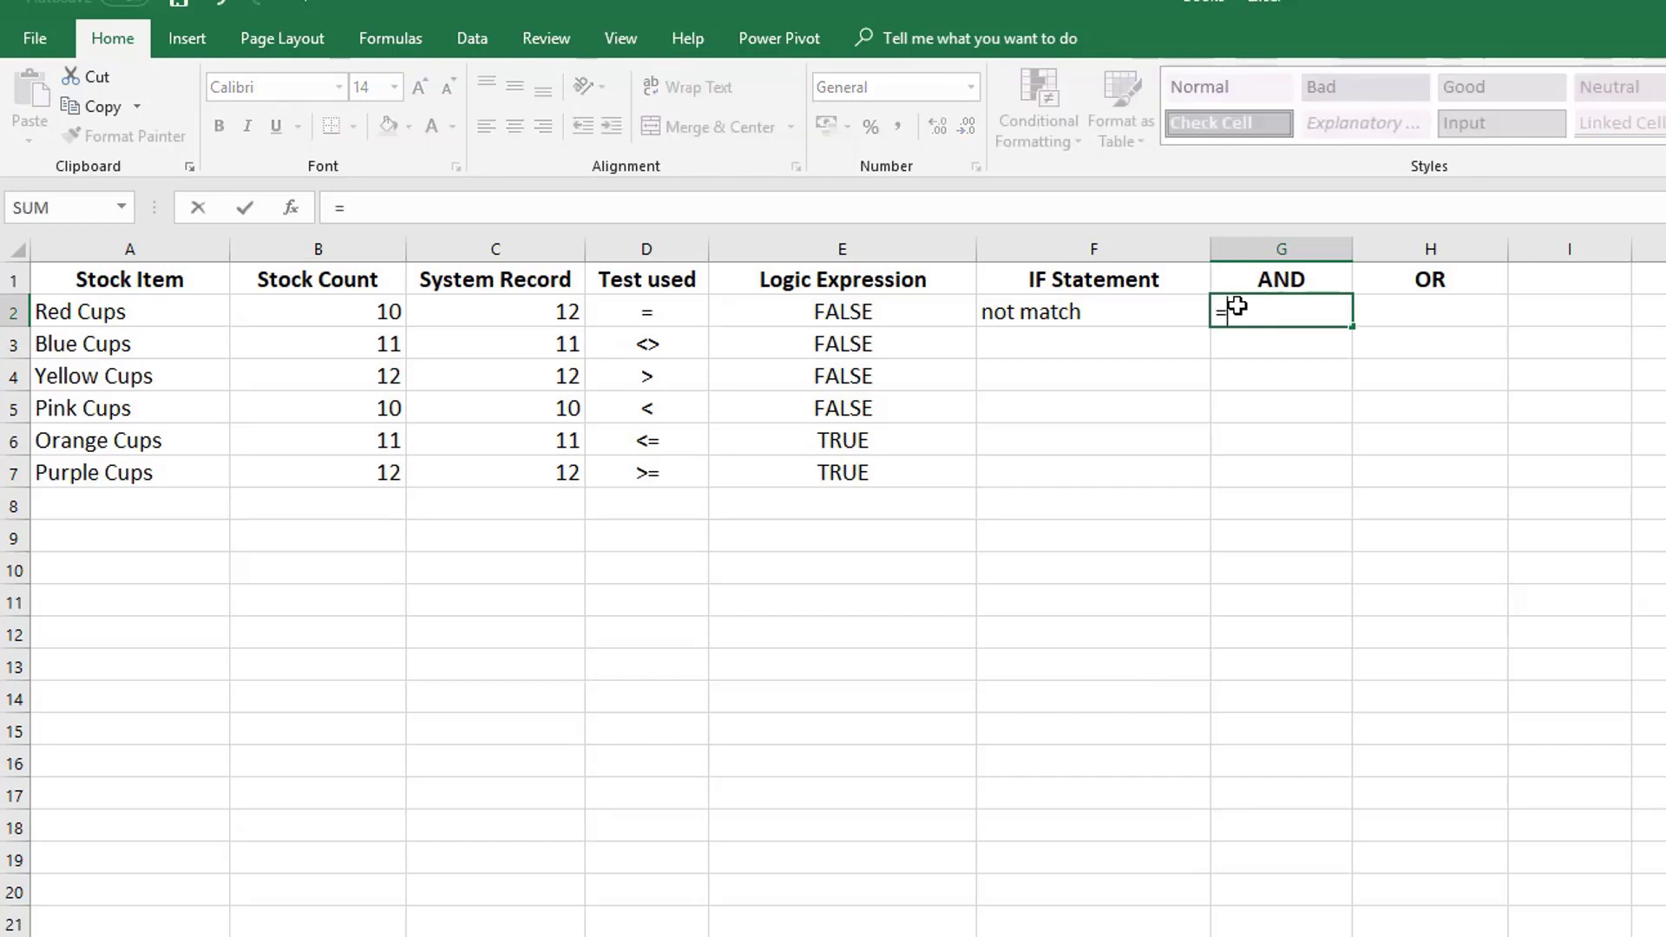
text(and()
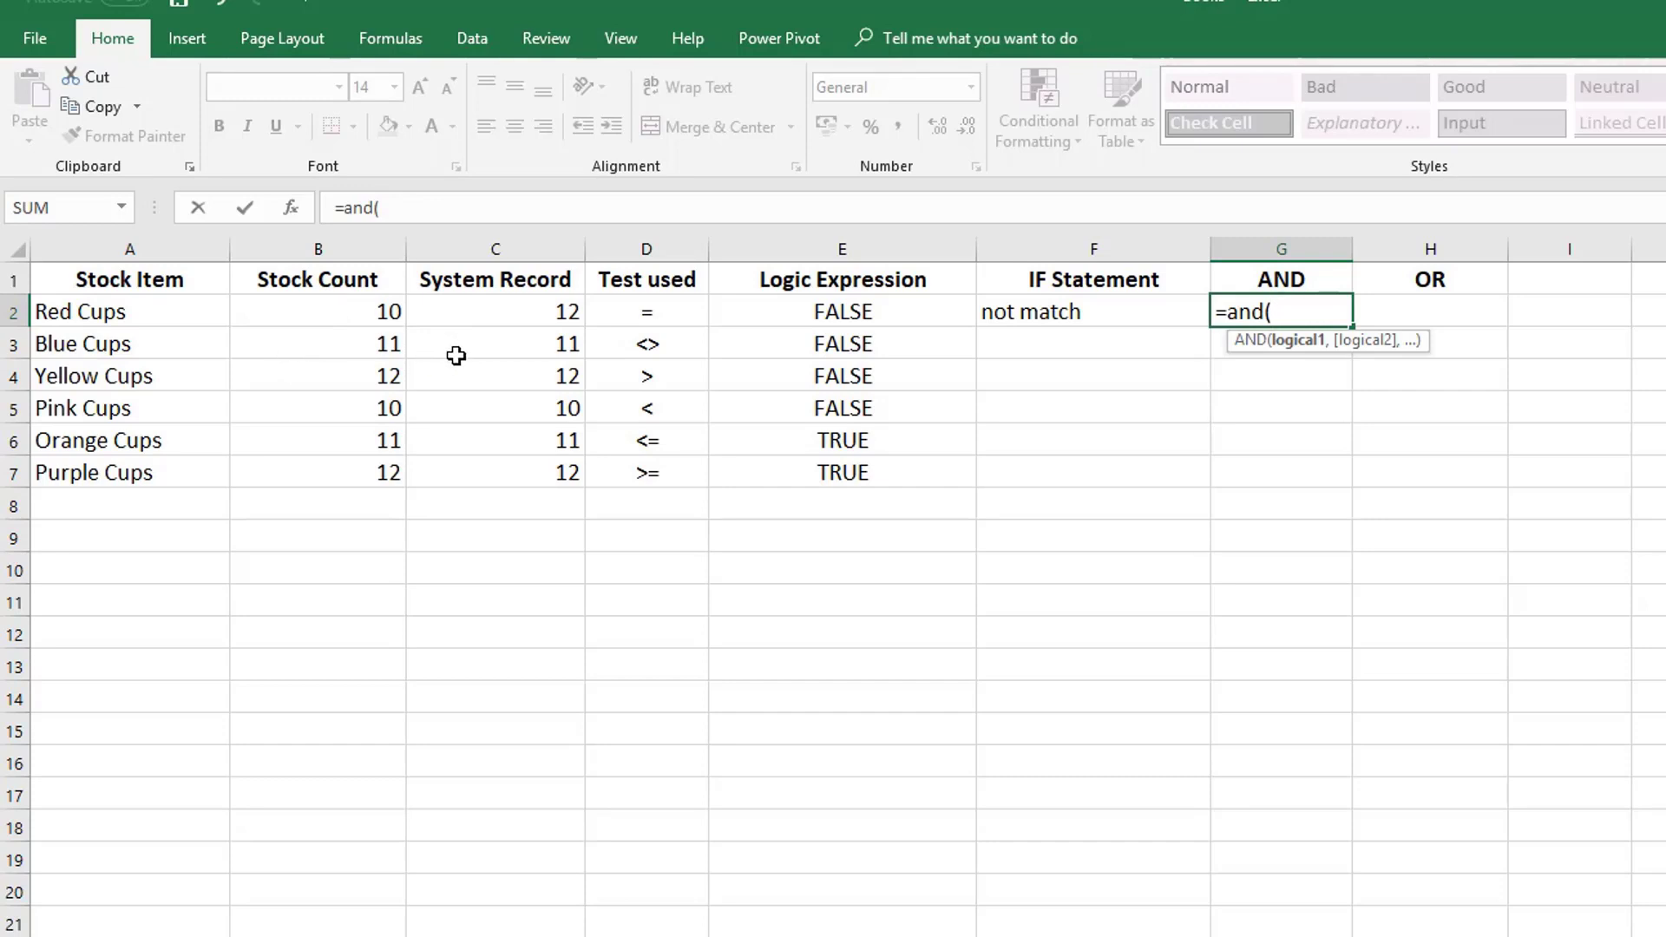
click(322, 305)
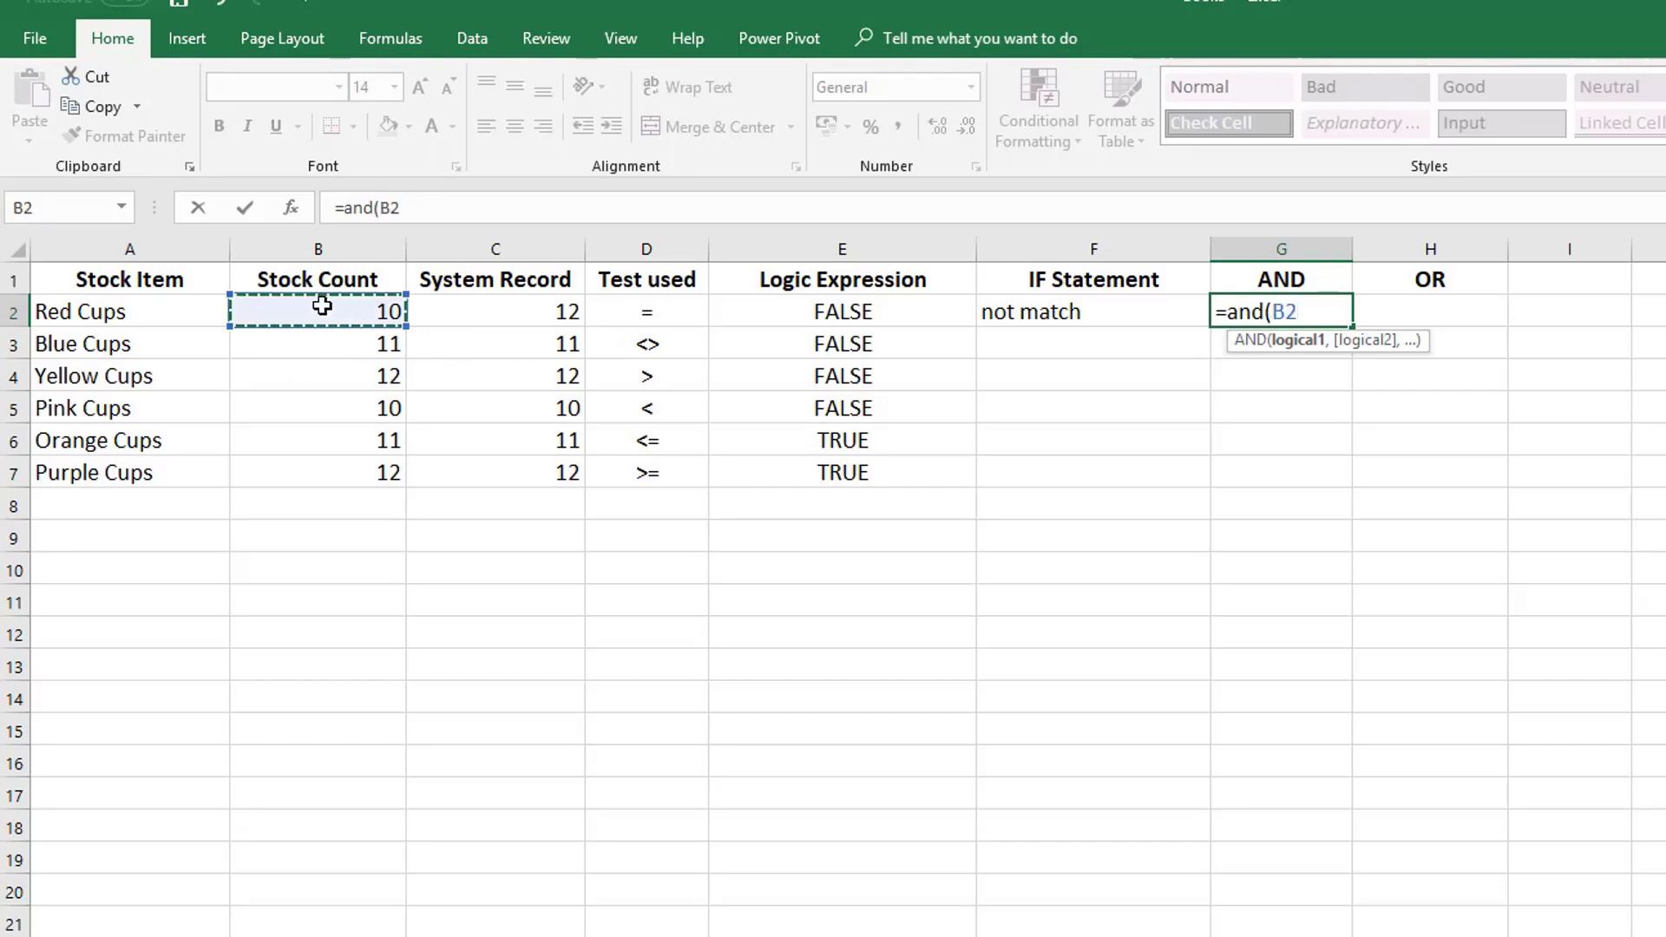
text(=)
click(508, 308)
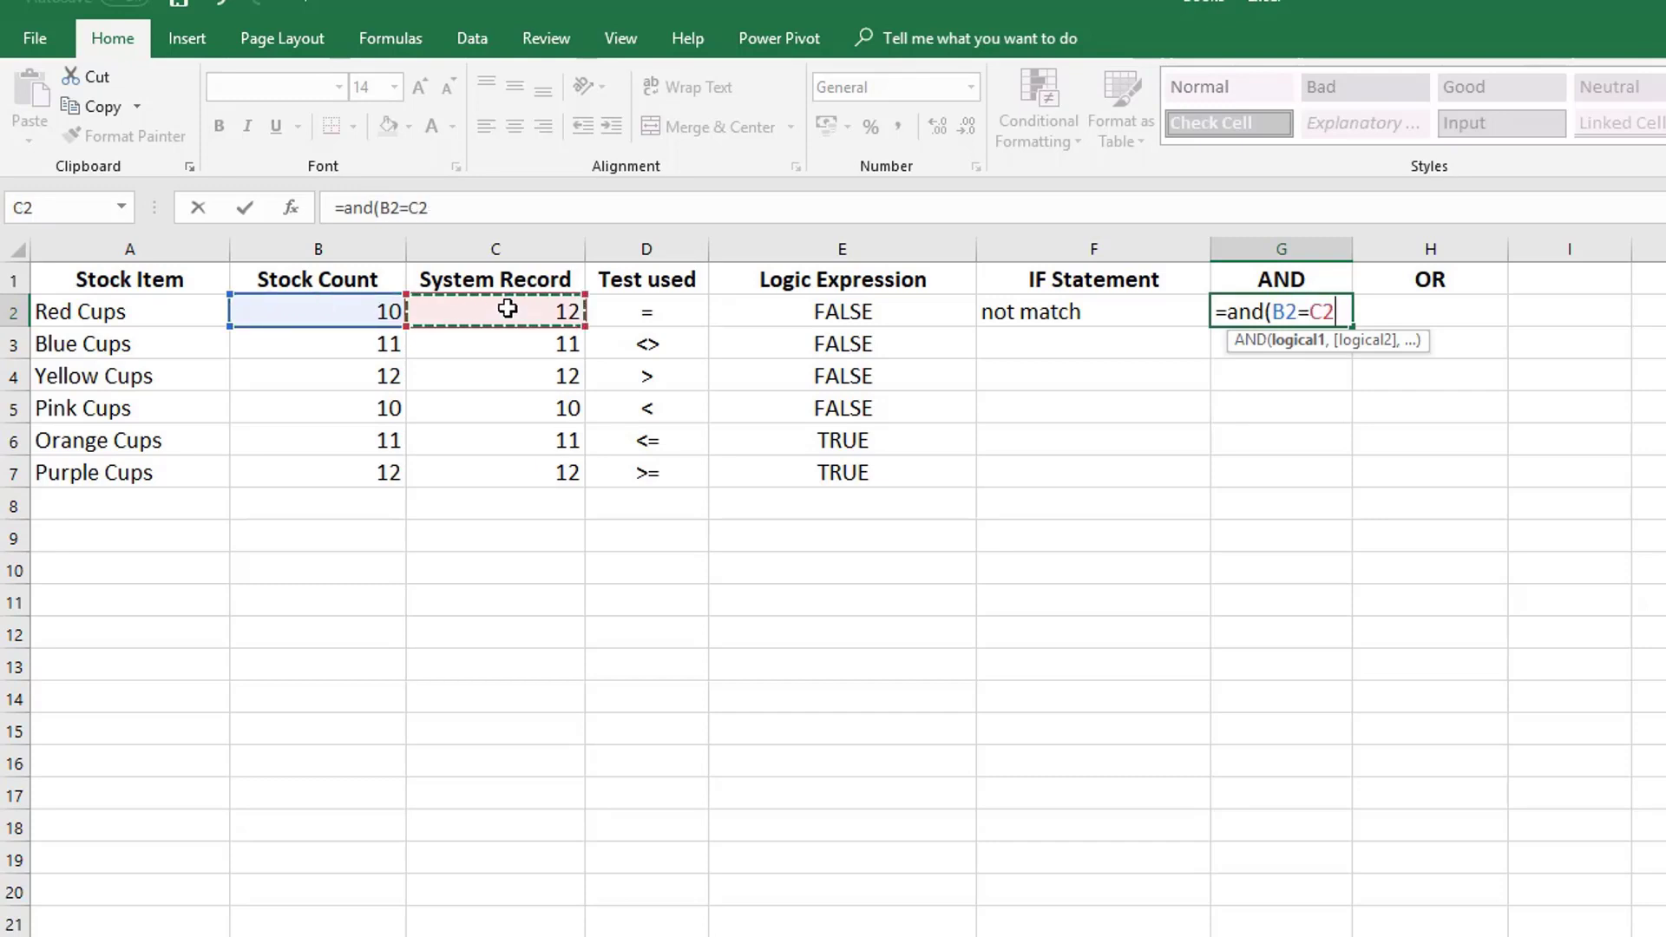
text(,)
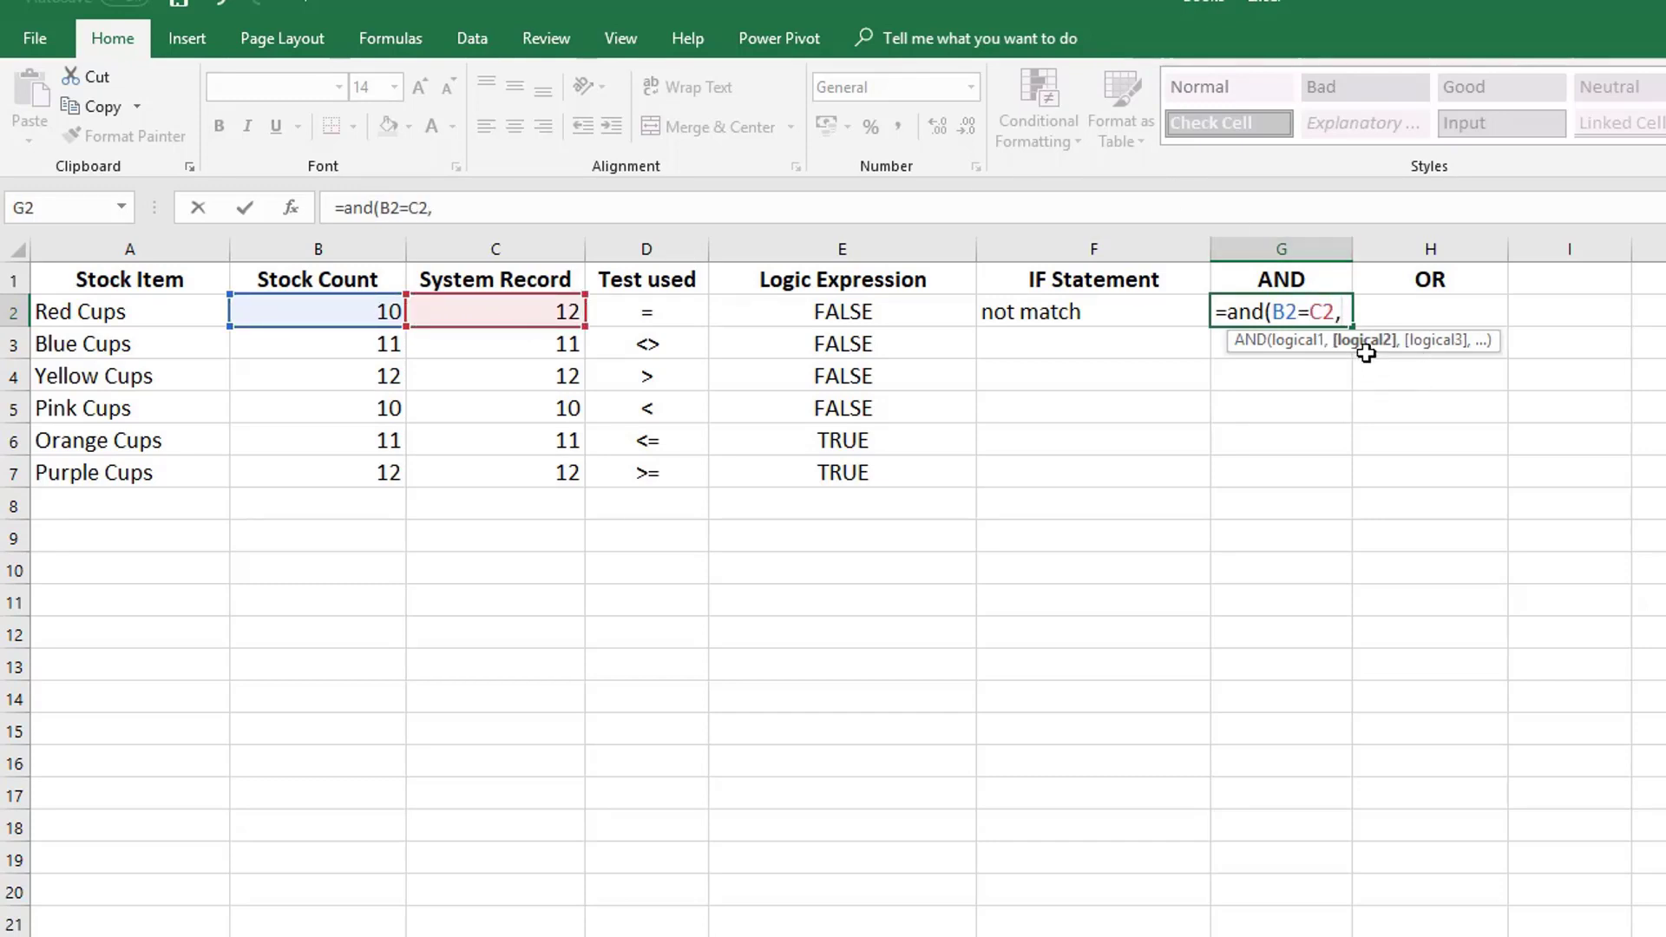
click(343, 342)
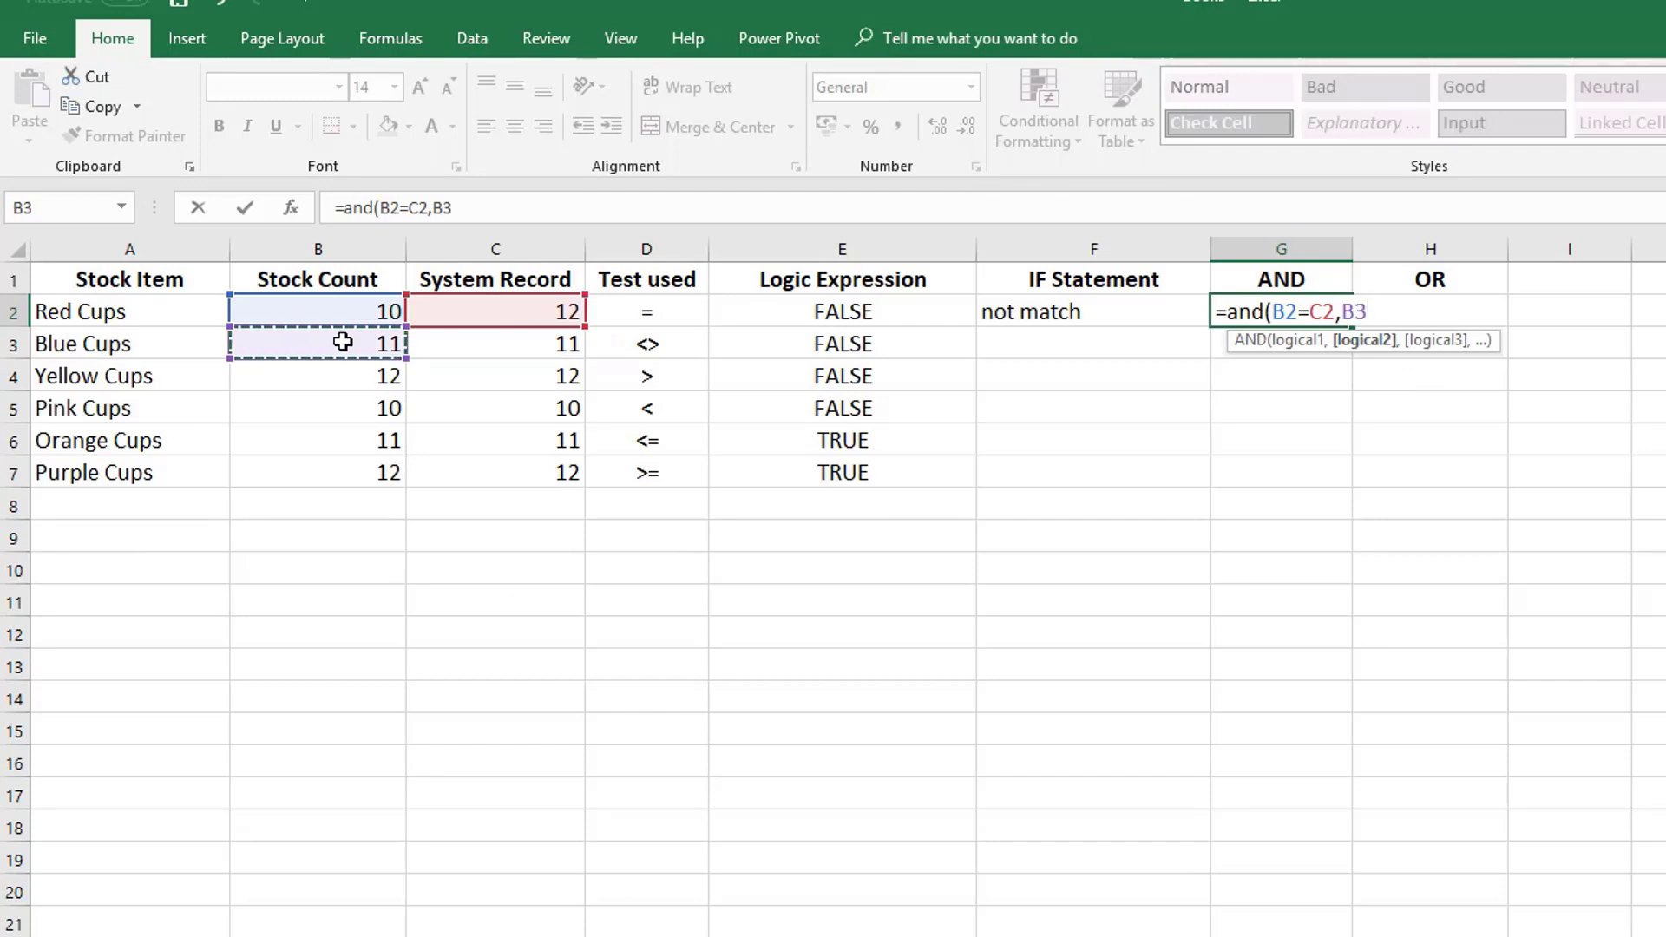
text(=)
click(532, 349)
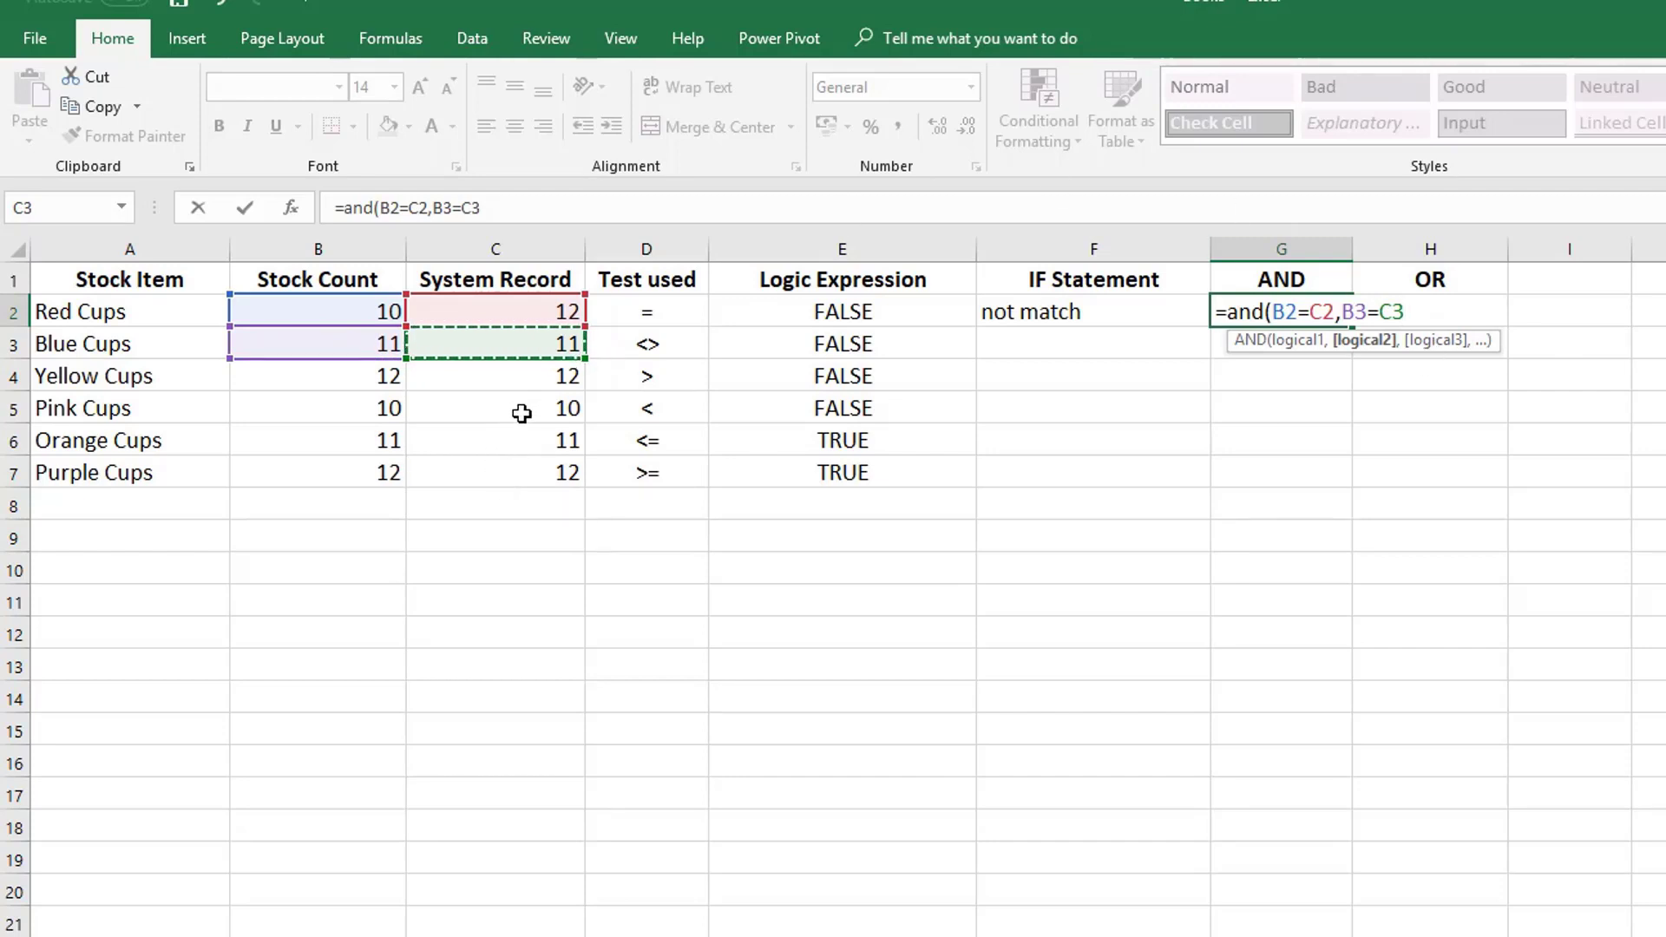
text())
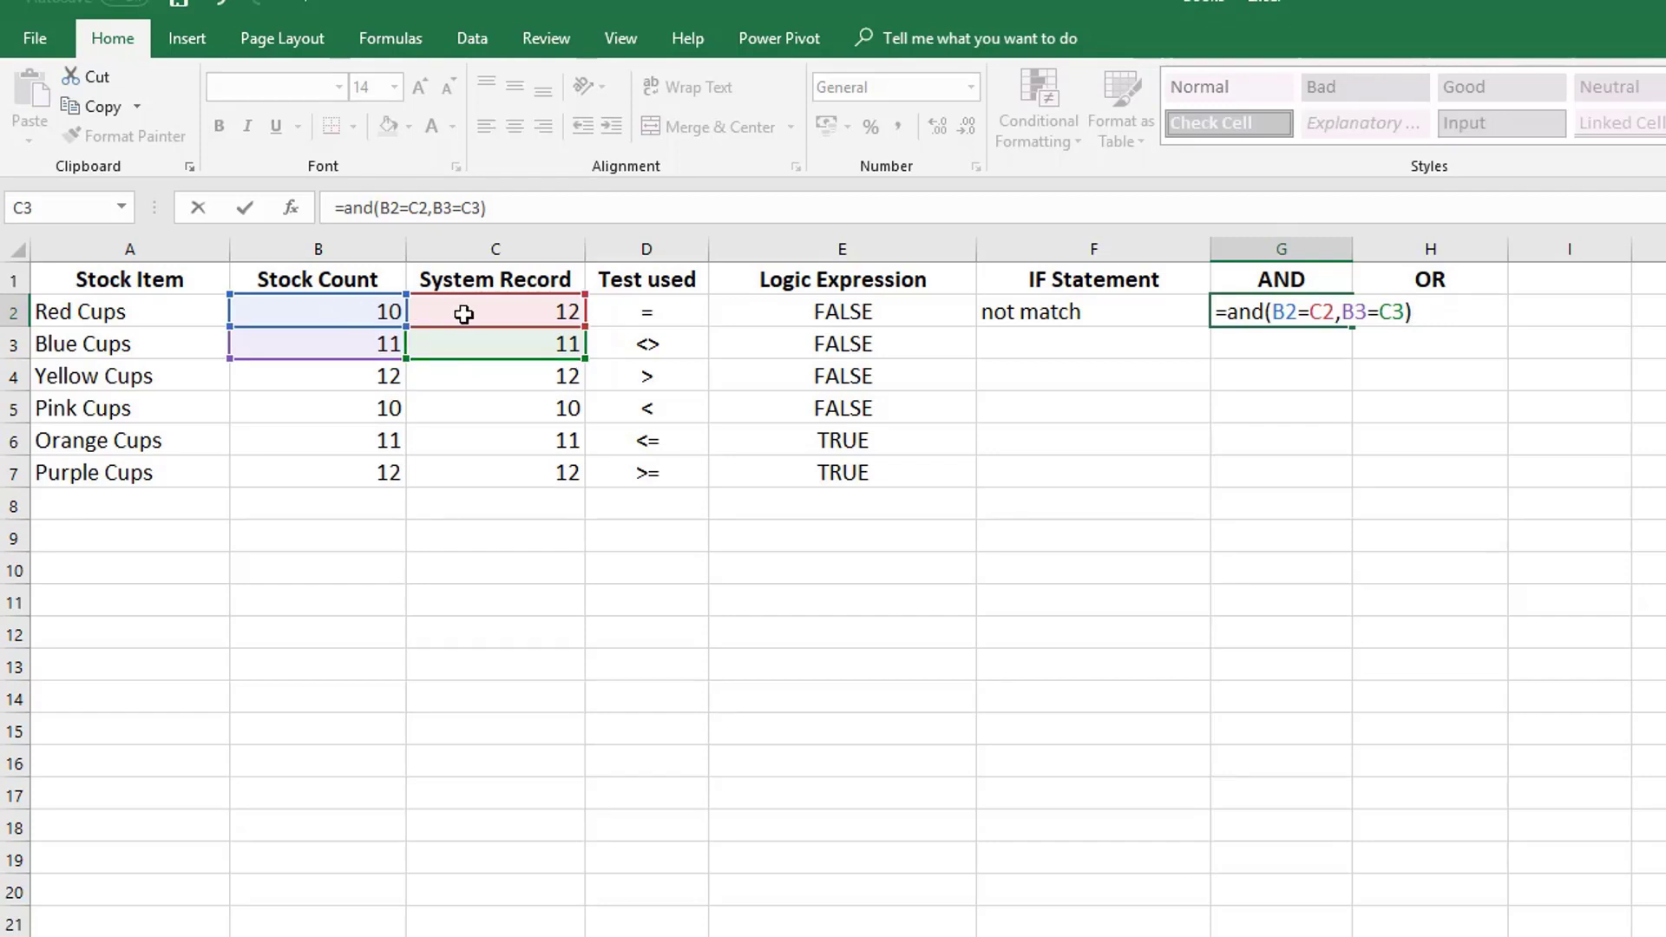
key(Return)
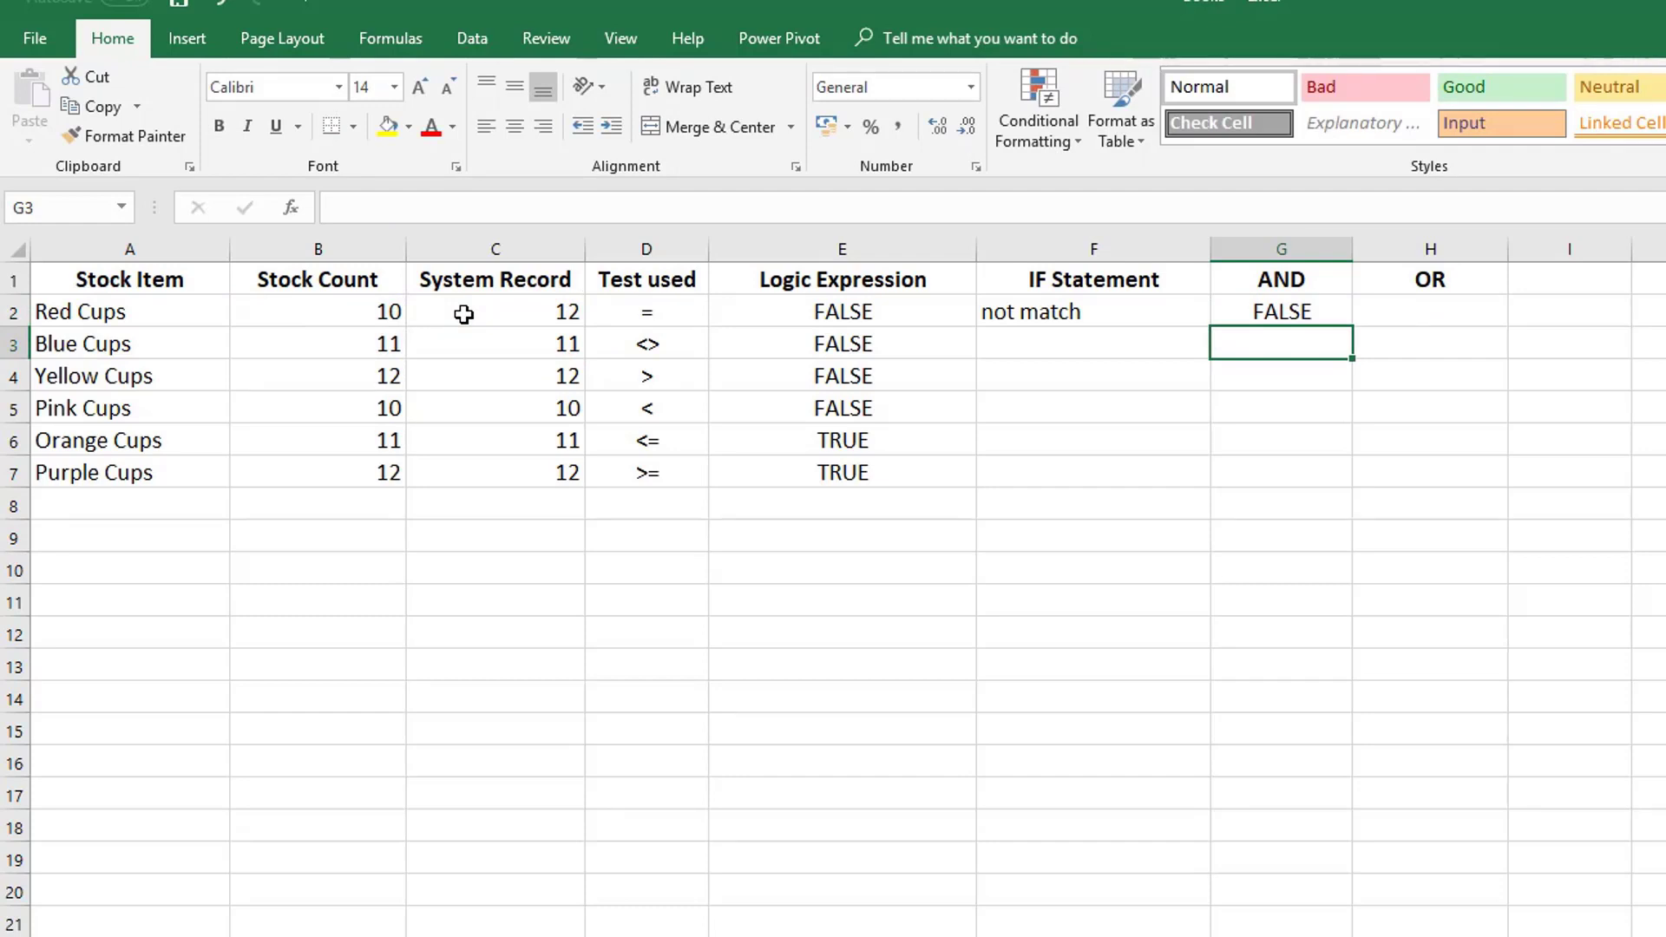
Test the AND formula by changing C2 to 10, then restoring it to 12.
click(466, 315)
text(10)
key(Return)
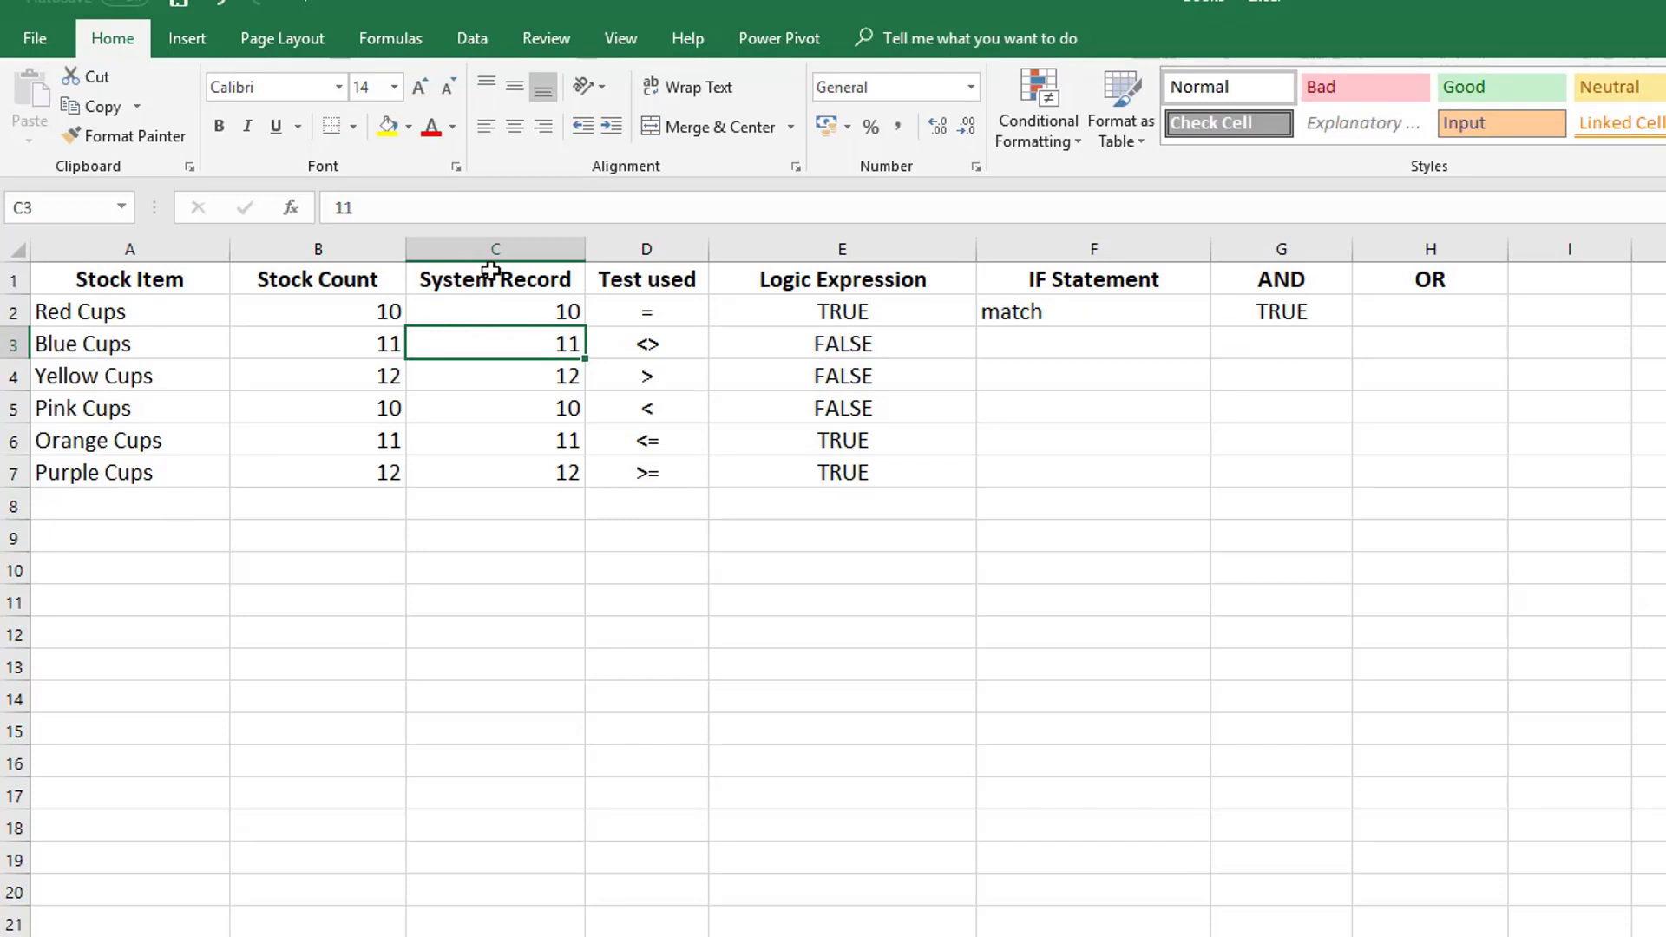
click(220, 7)
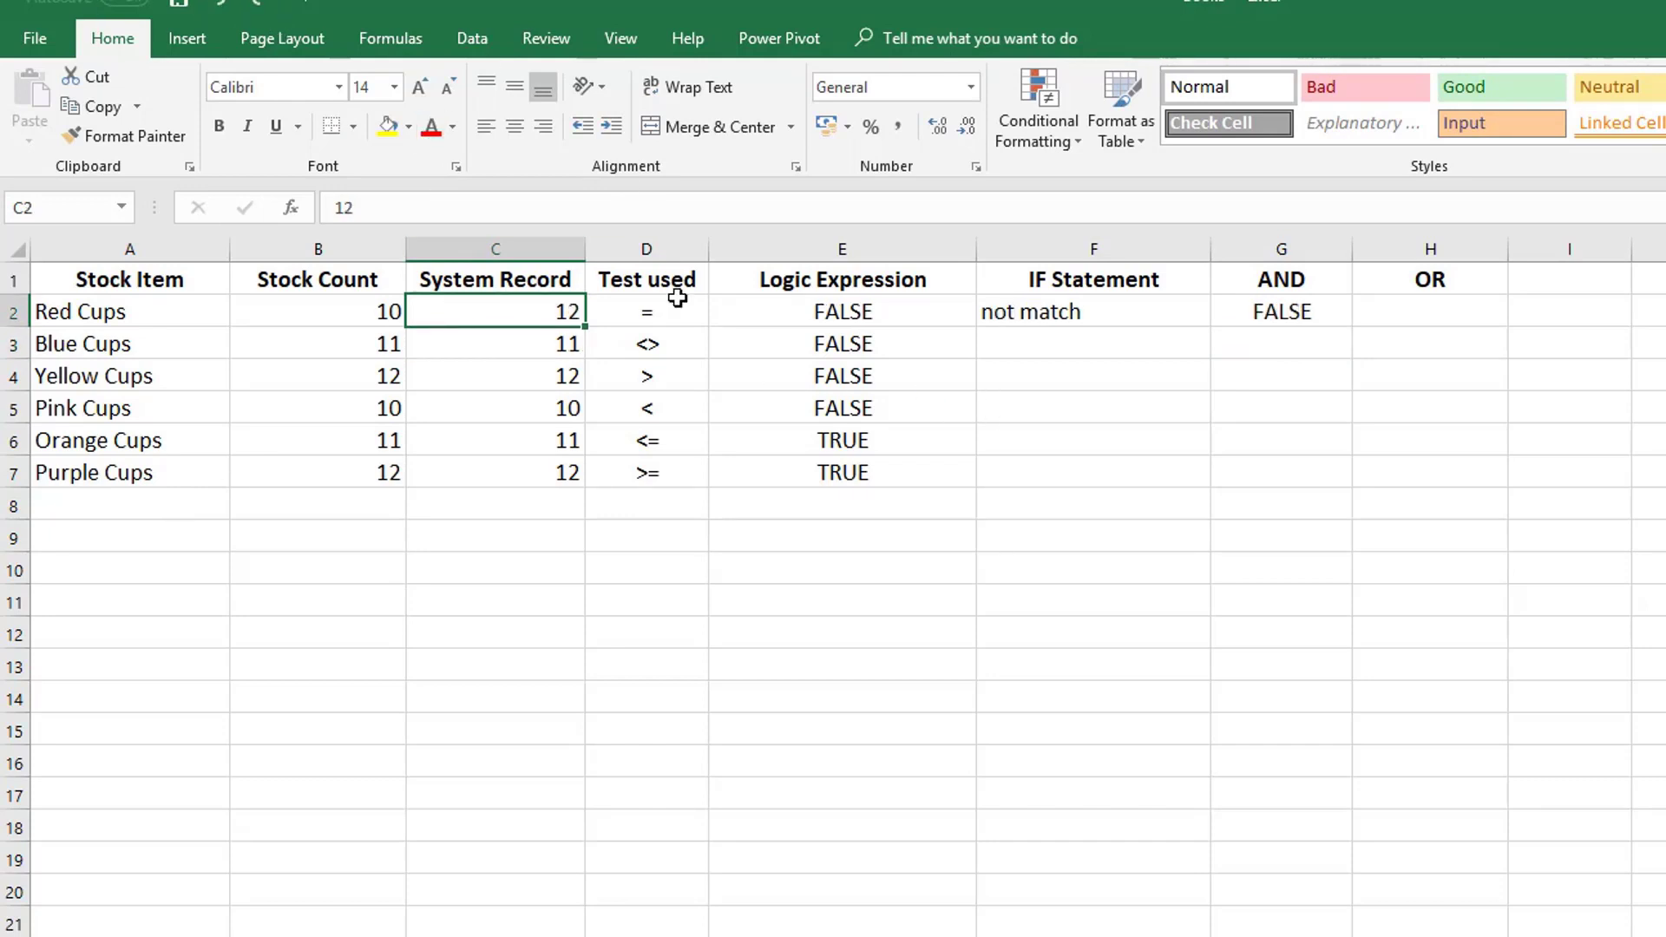
click(1473, 317)
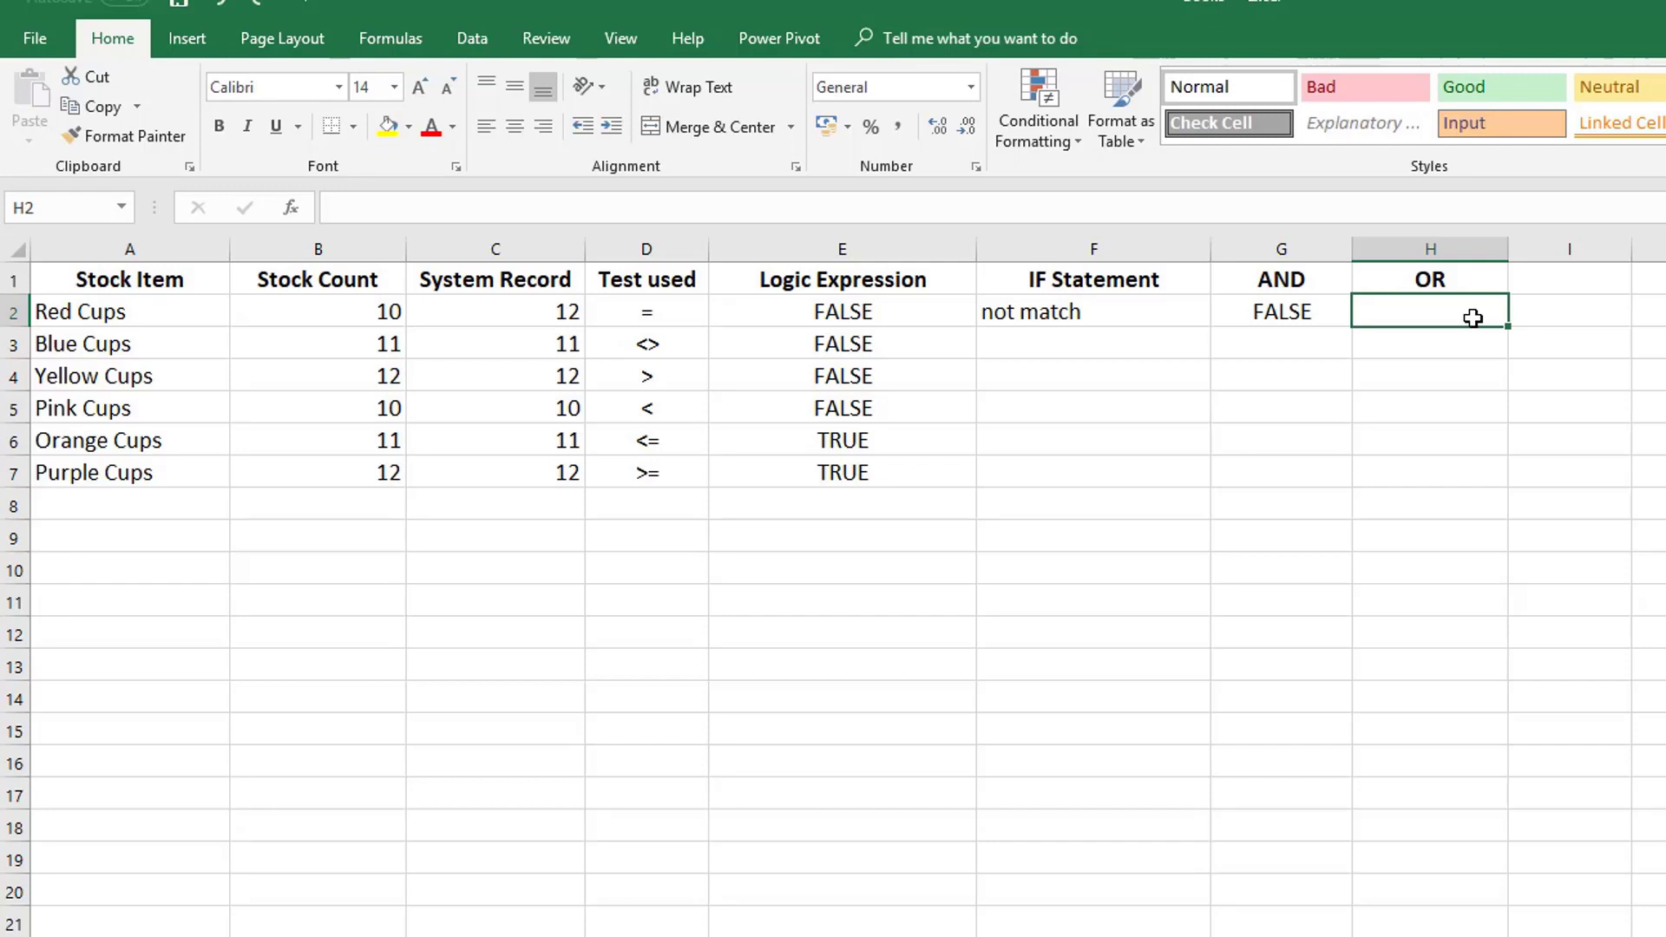
Enter =OR(B2=C2,B3=C3) in H2, picking the B2, C2, B3 and C3 references.
text(=or)
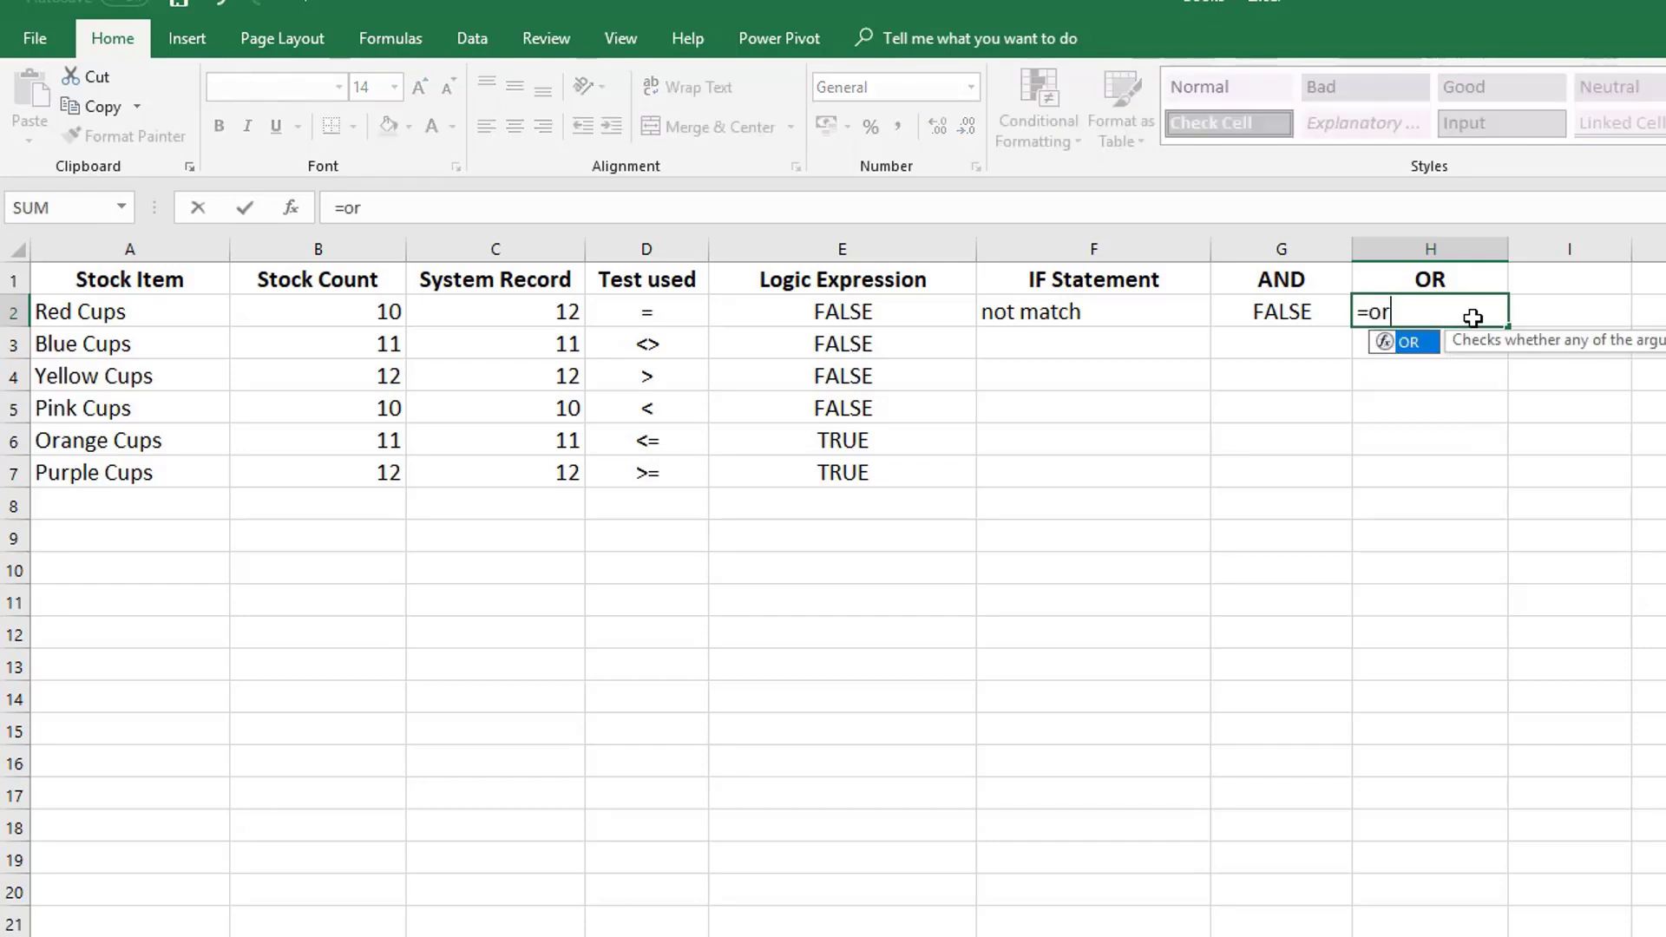
text(()
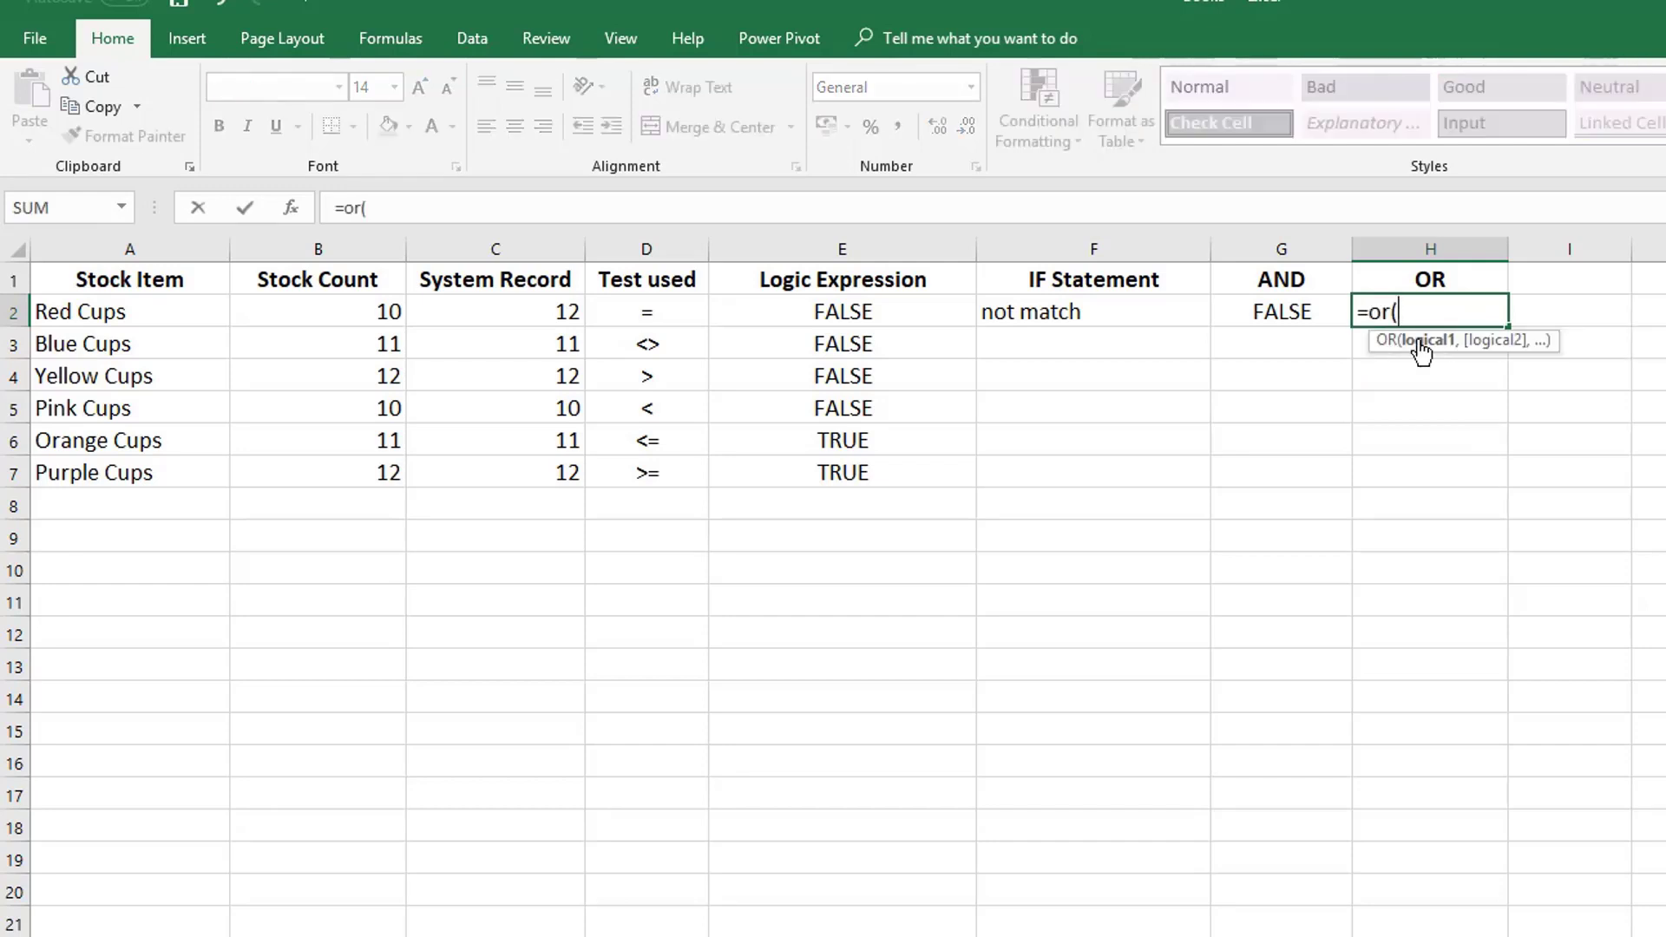
click(352, 313)
text(=)
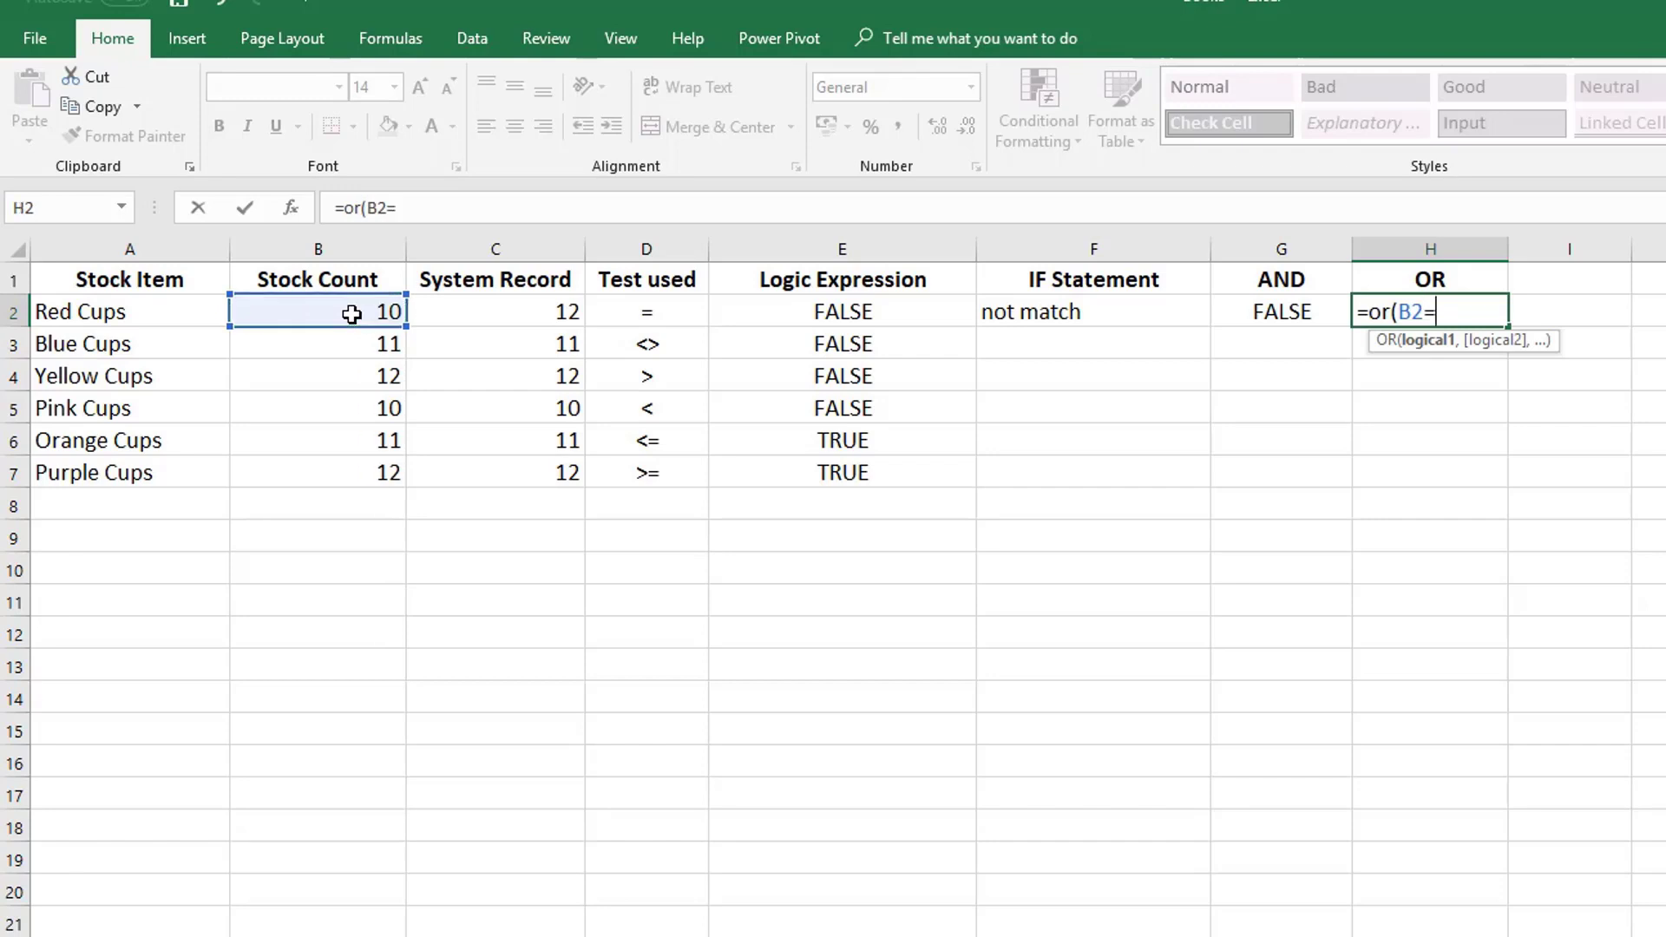
click(501, 313)
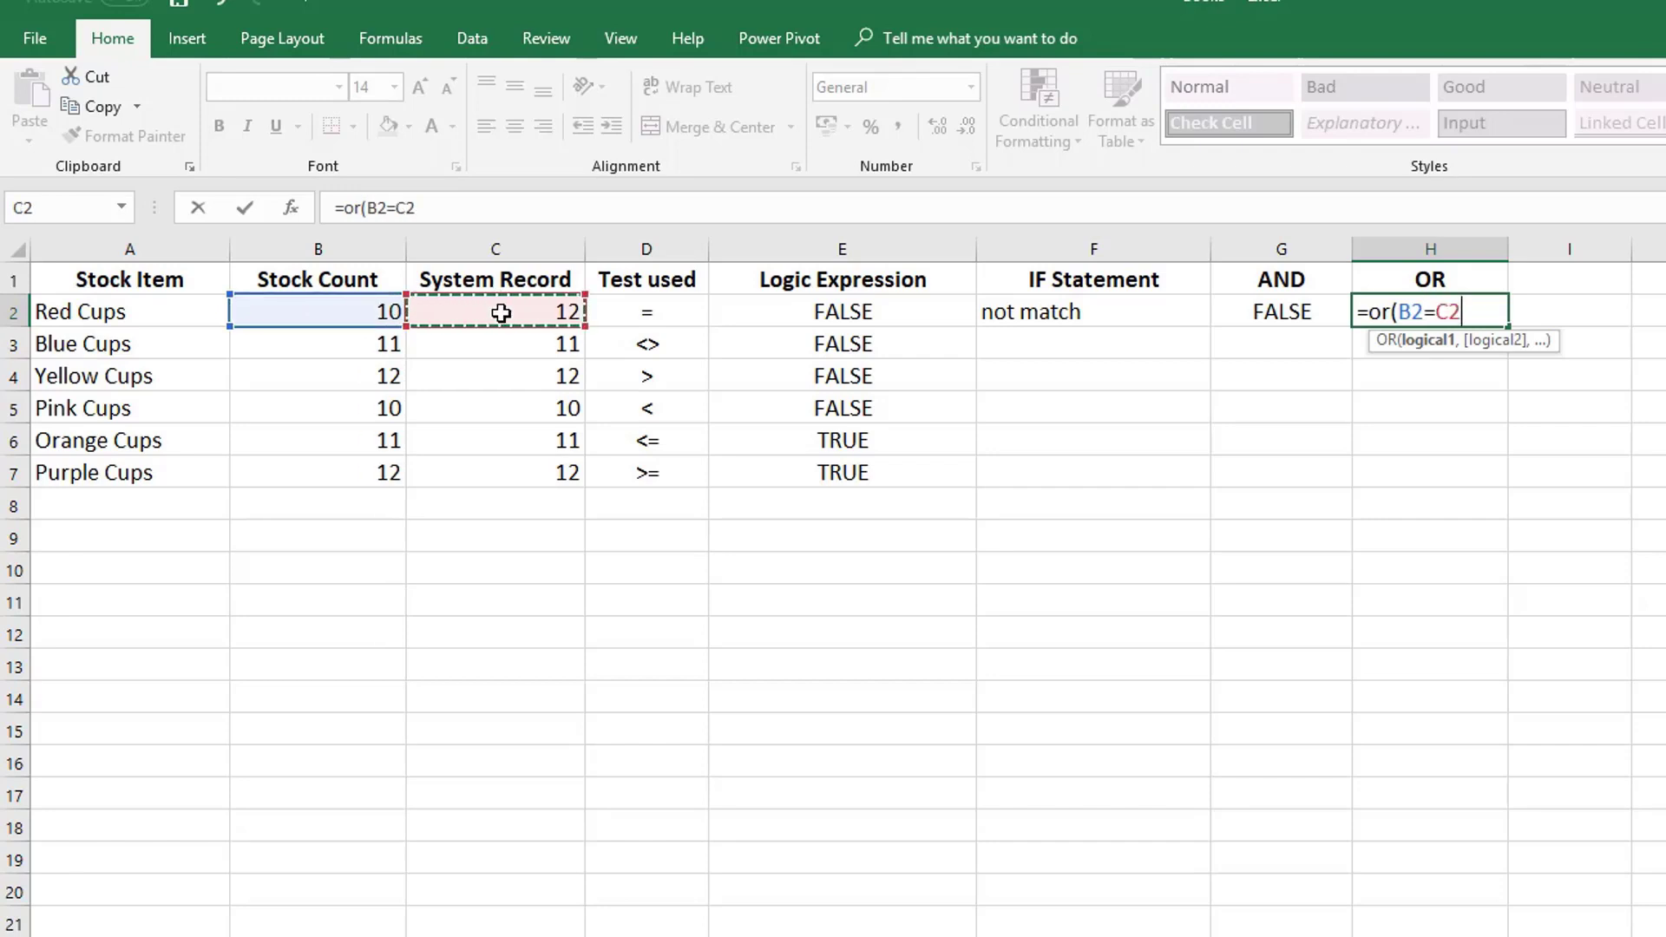
text(,)
click(358, 345)
text(=)
click(505, 345)
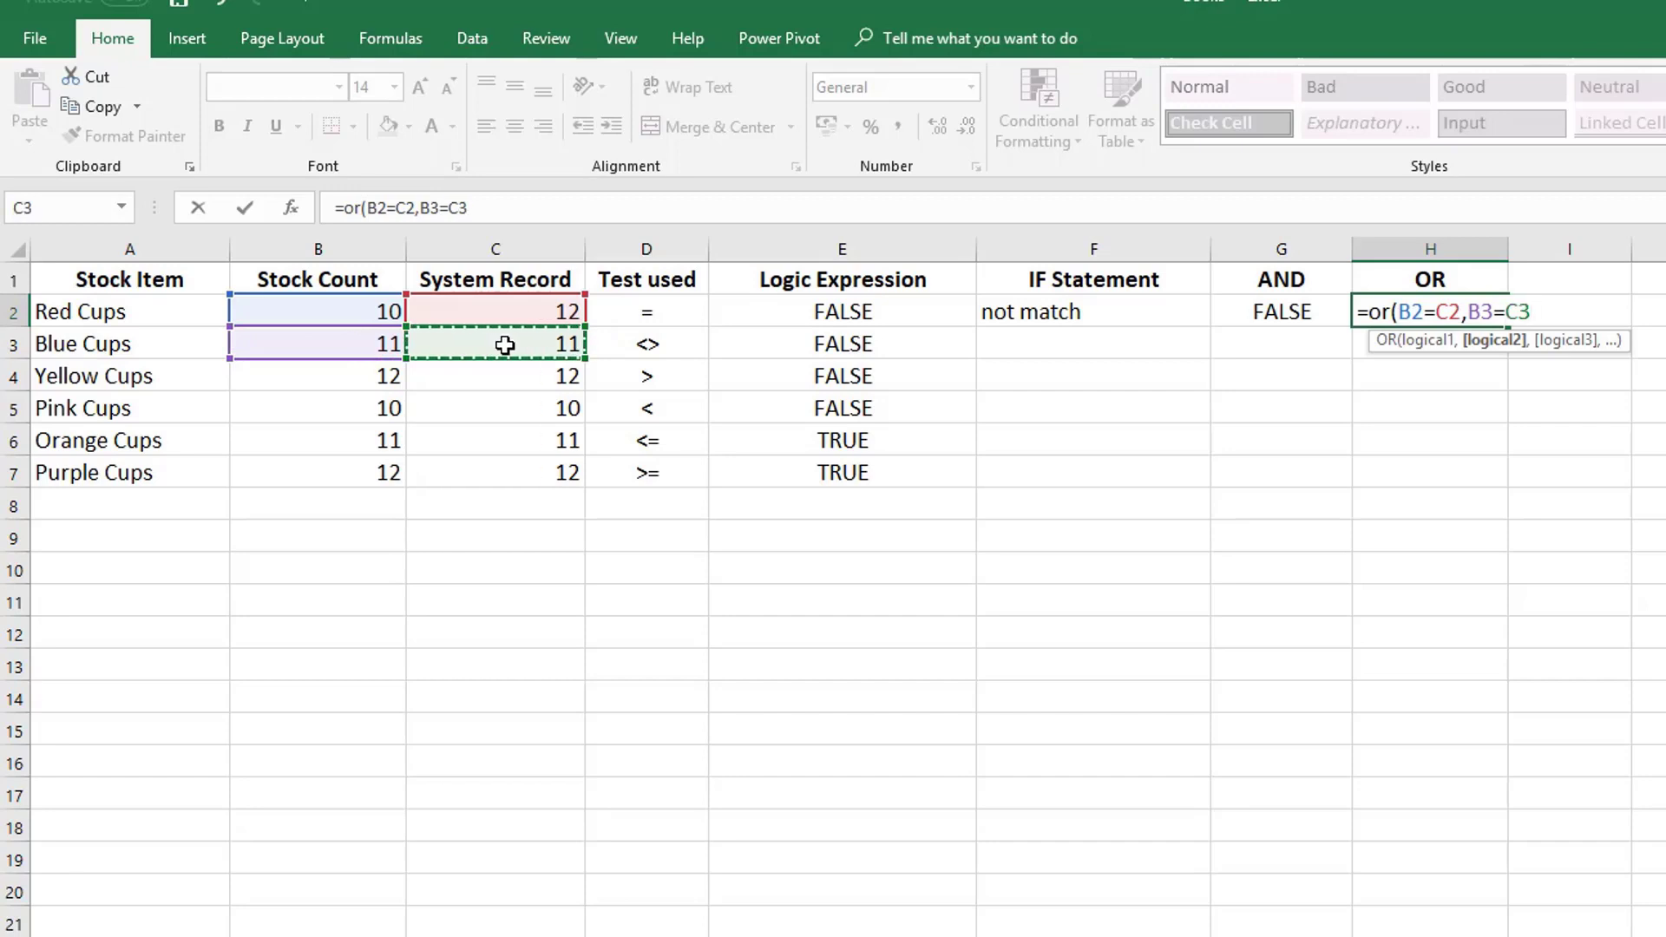
text())
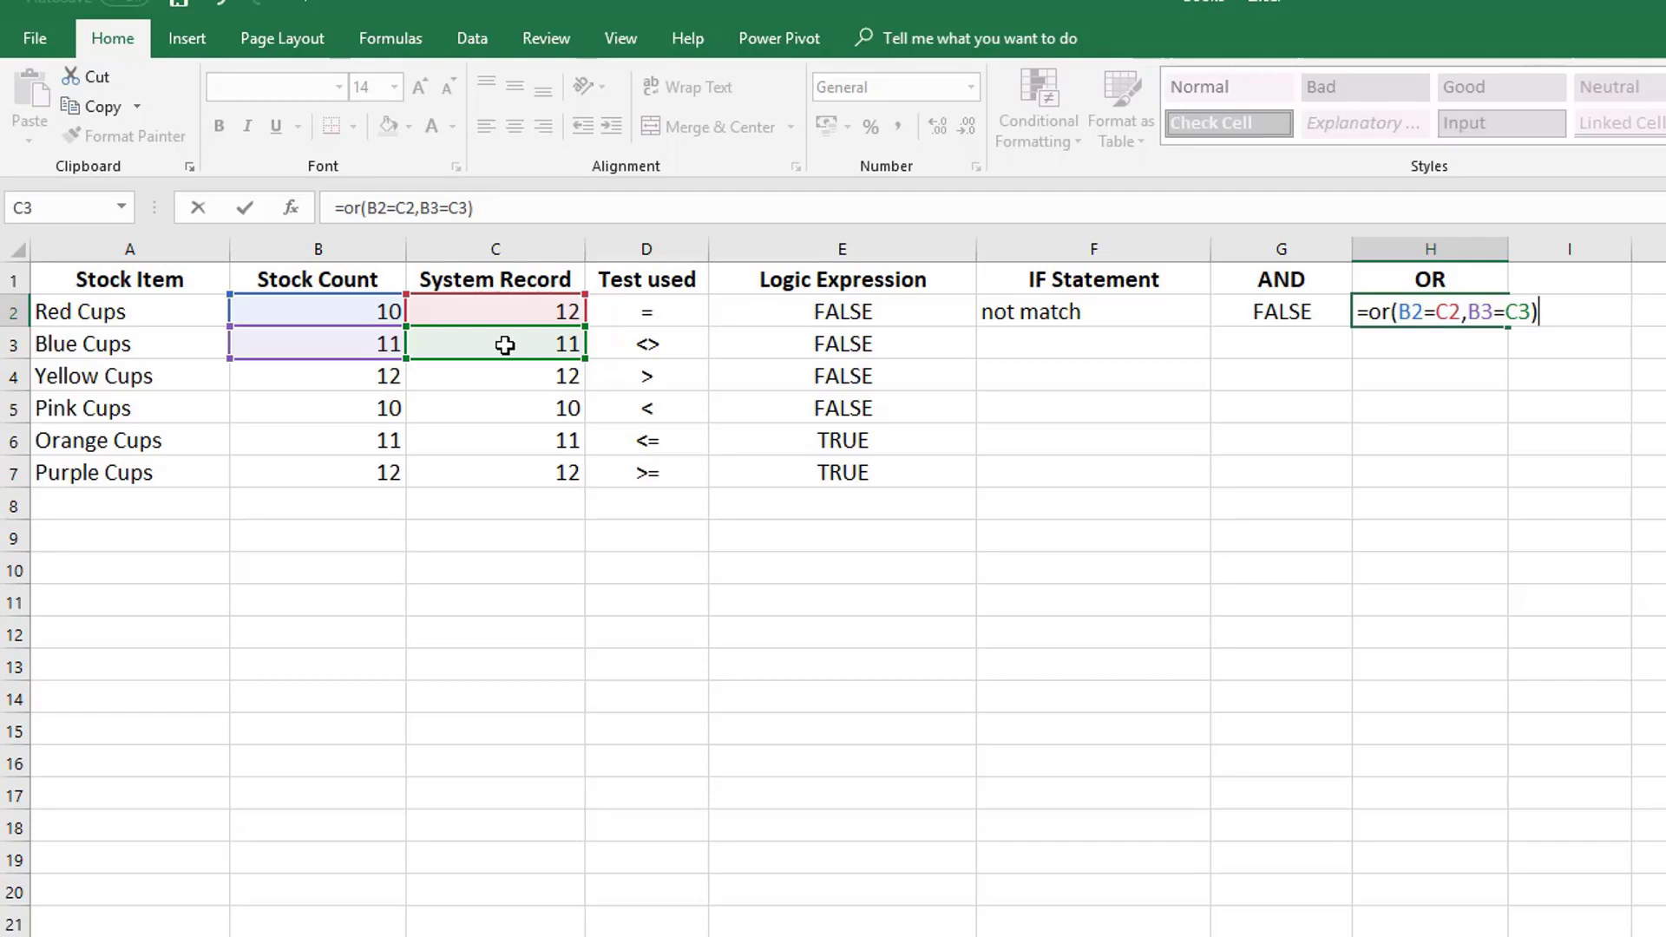
key(Return)
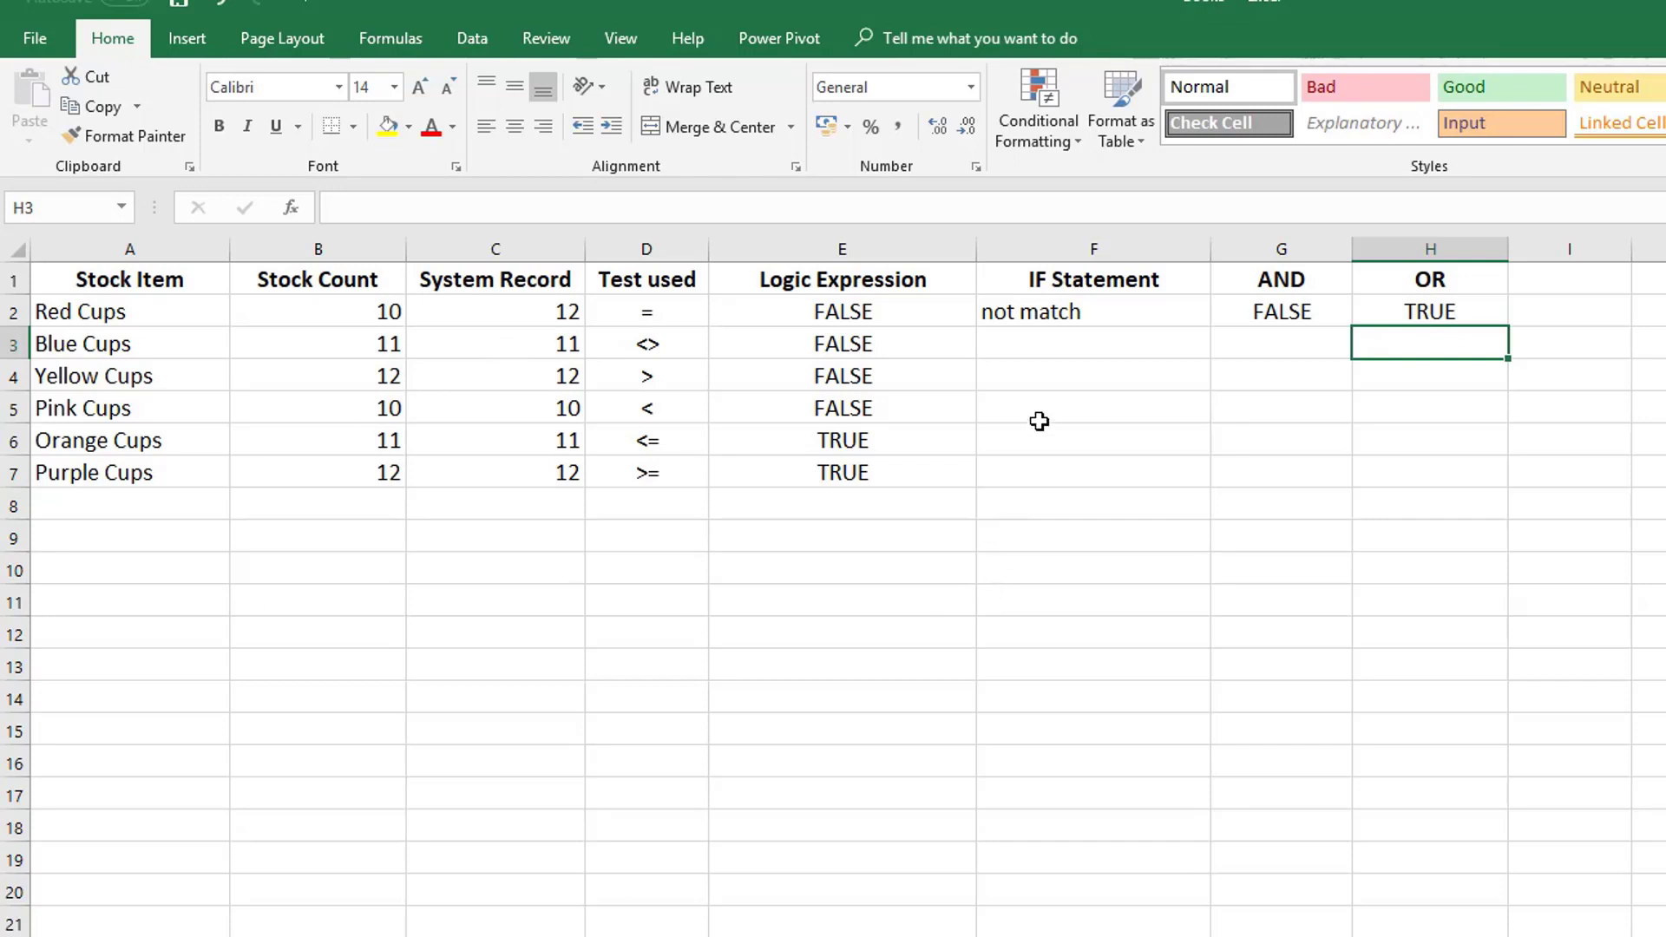
click(1037, 373)
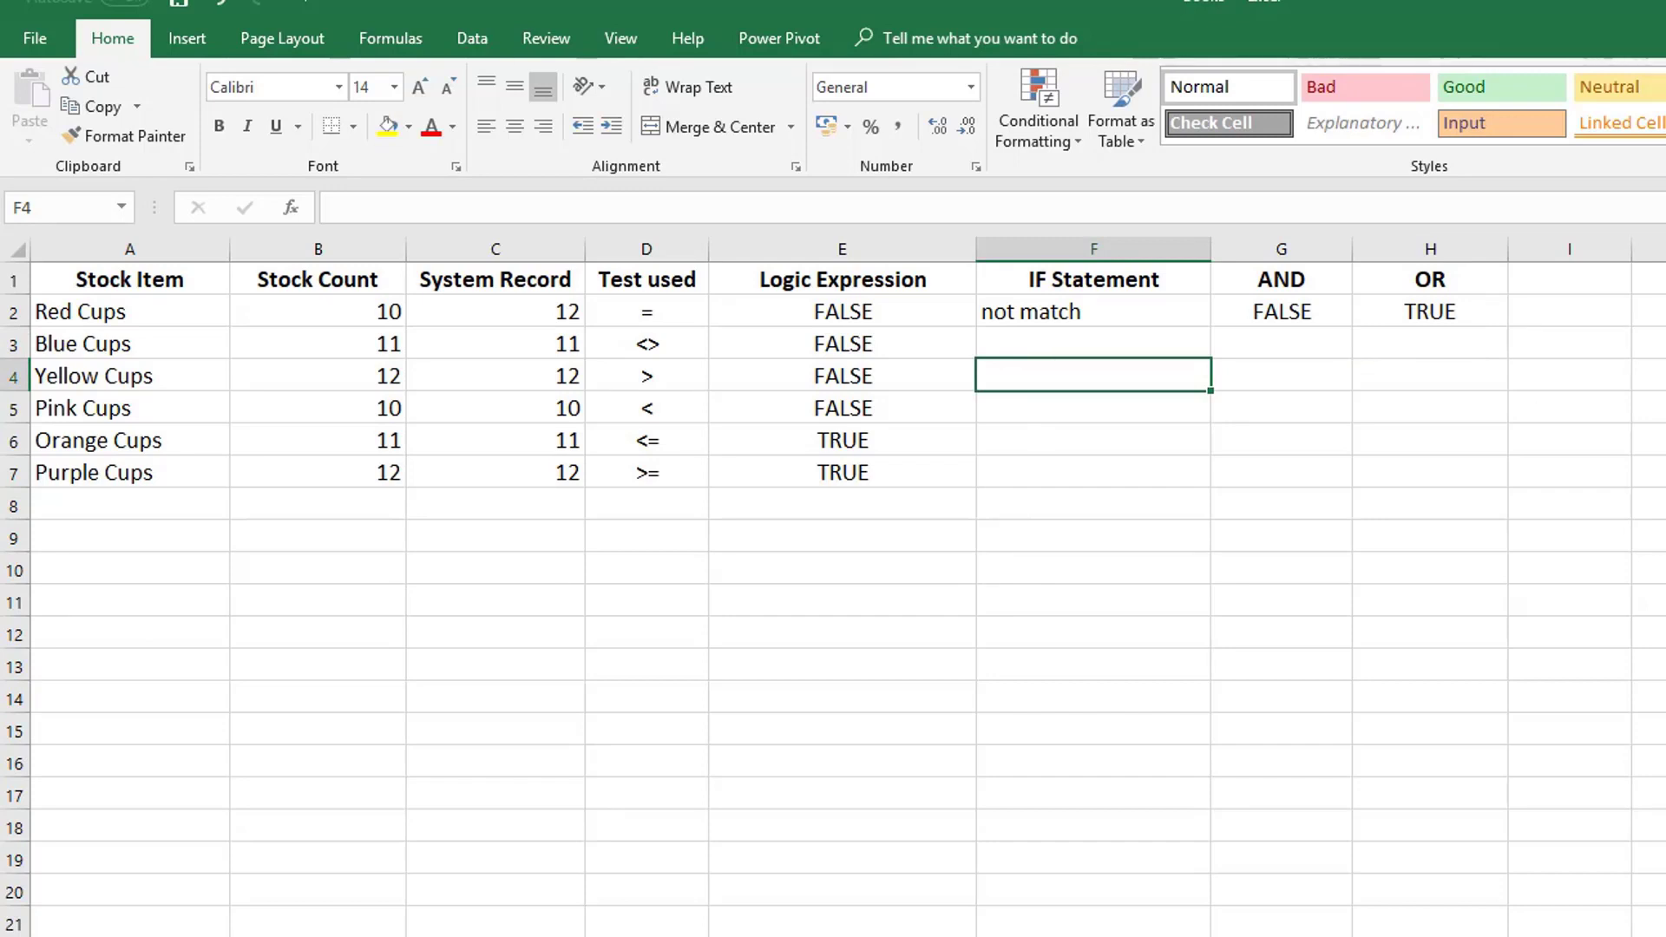
Enter =IF(AND(B2=C2,B3=C3),"match","not match") in F4.
double_click(1027, 371)
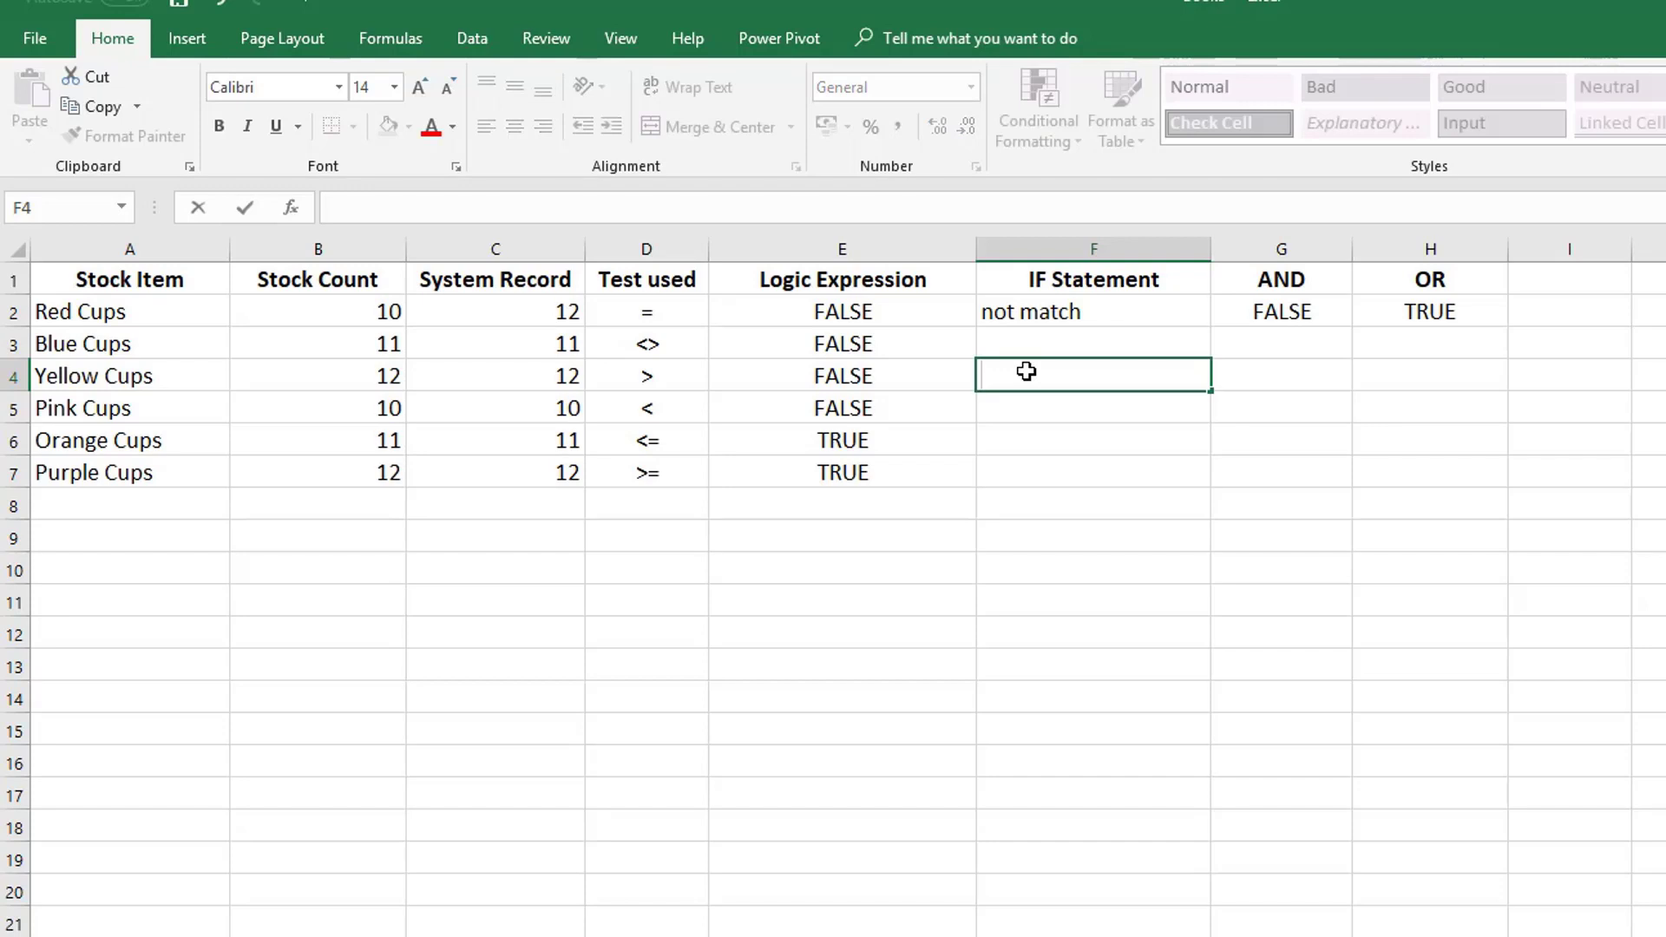
text(=if()
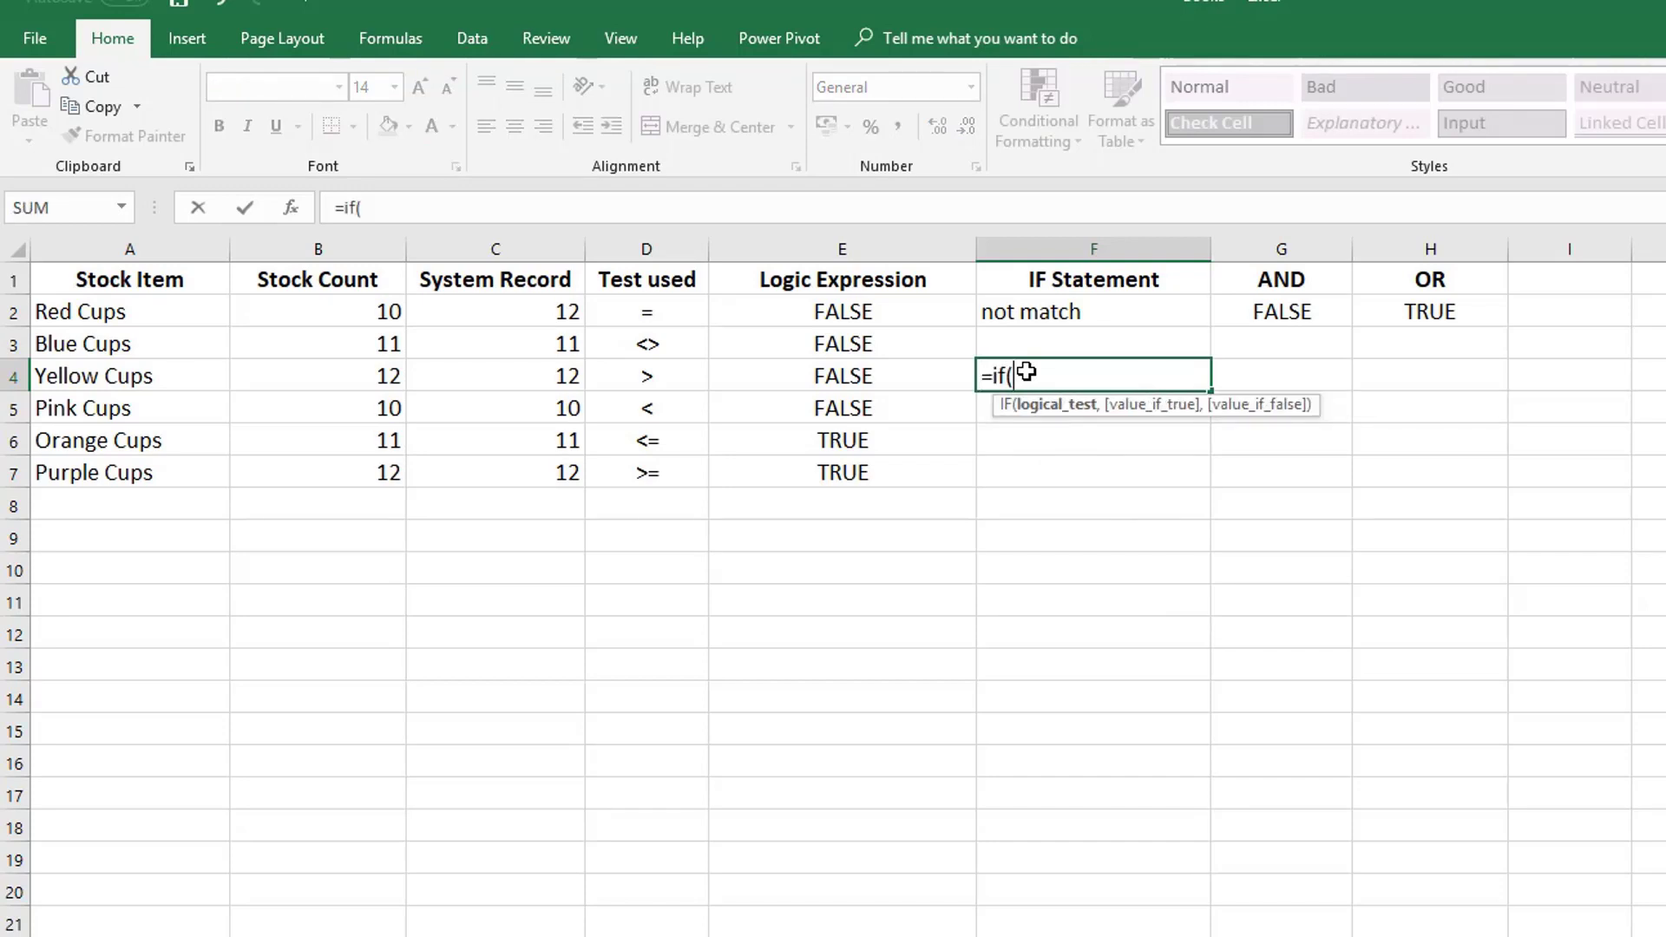
text(and()
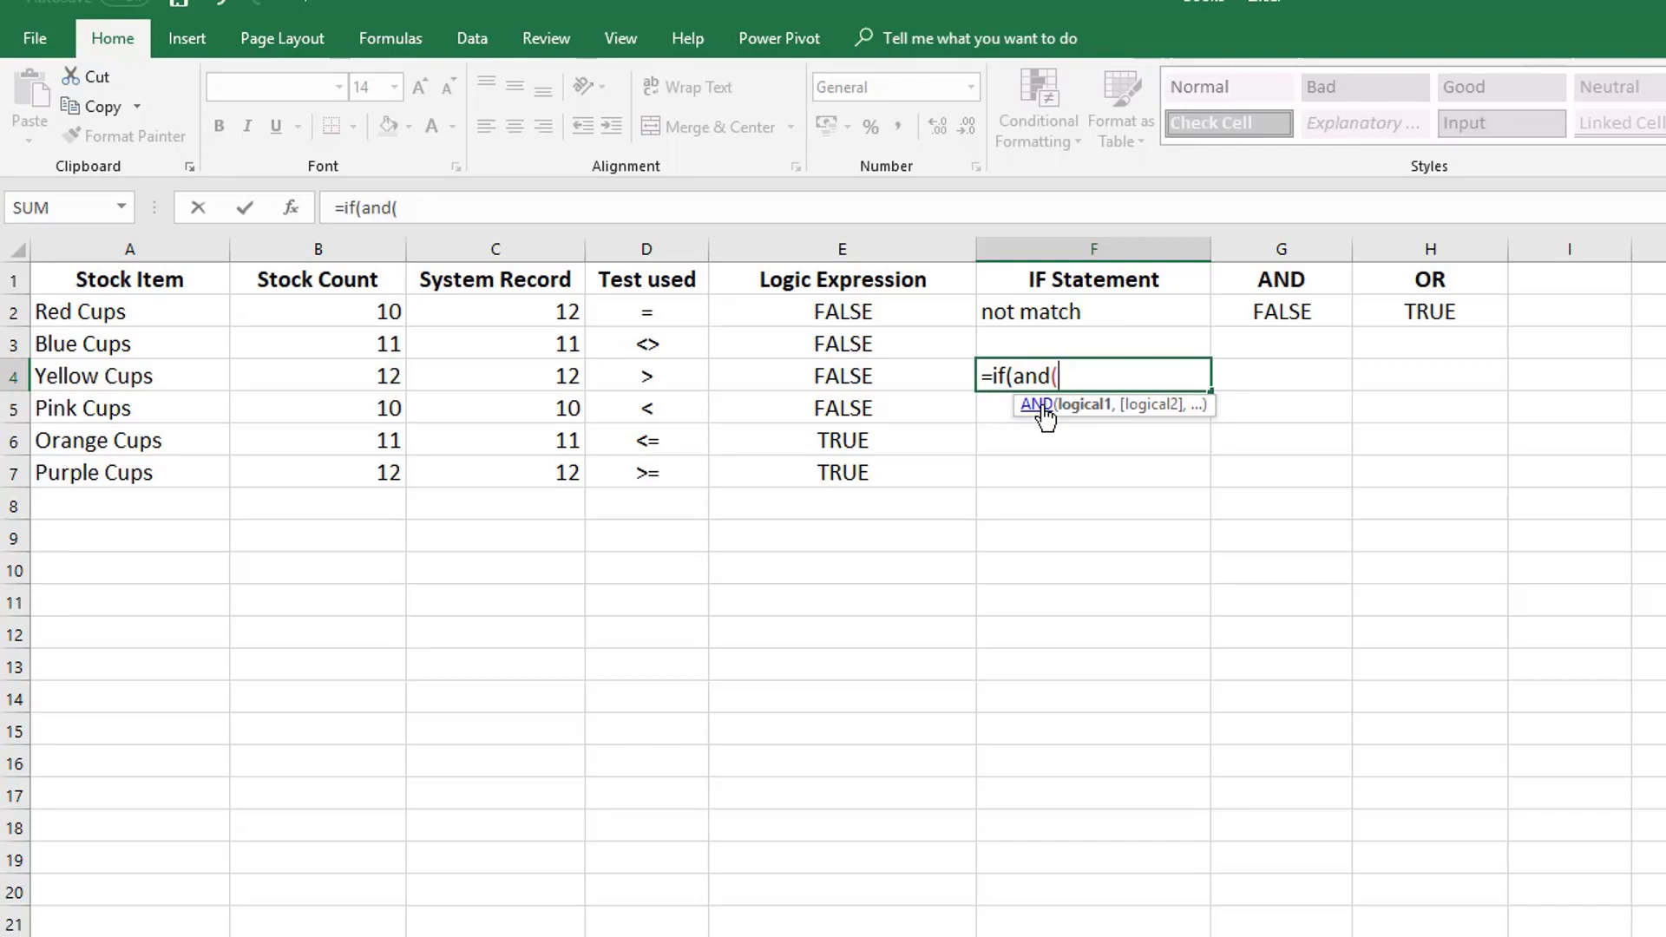
click(356, 301)
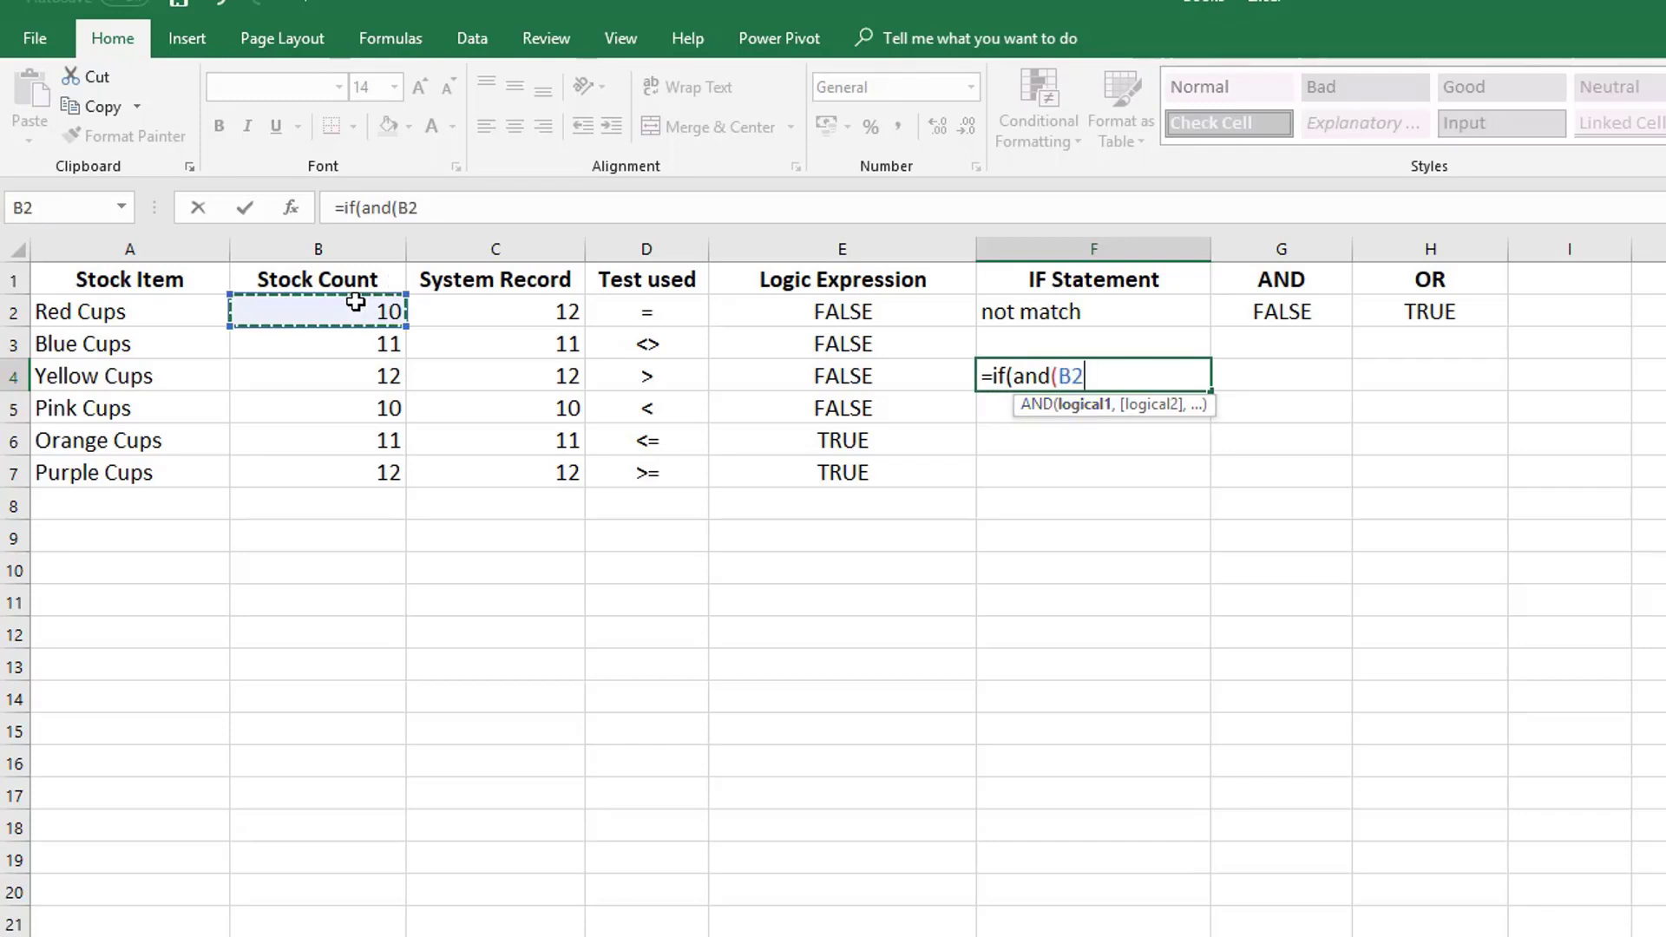
text(=)
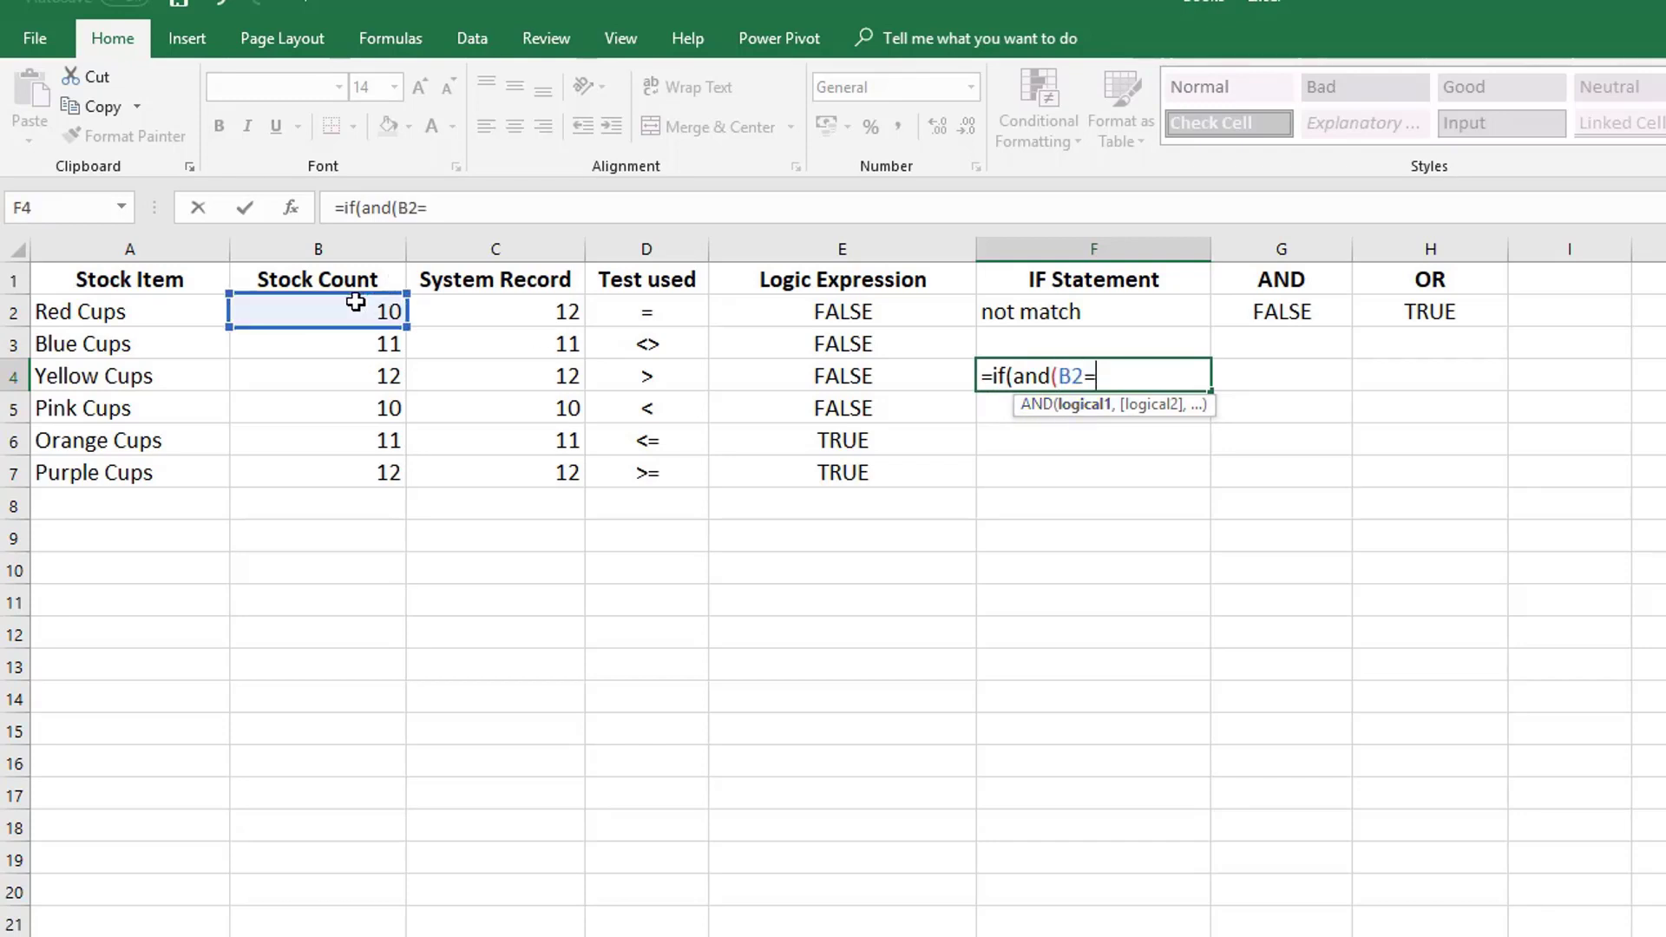
click(469, 311)
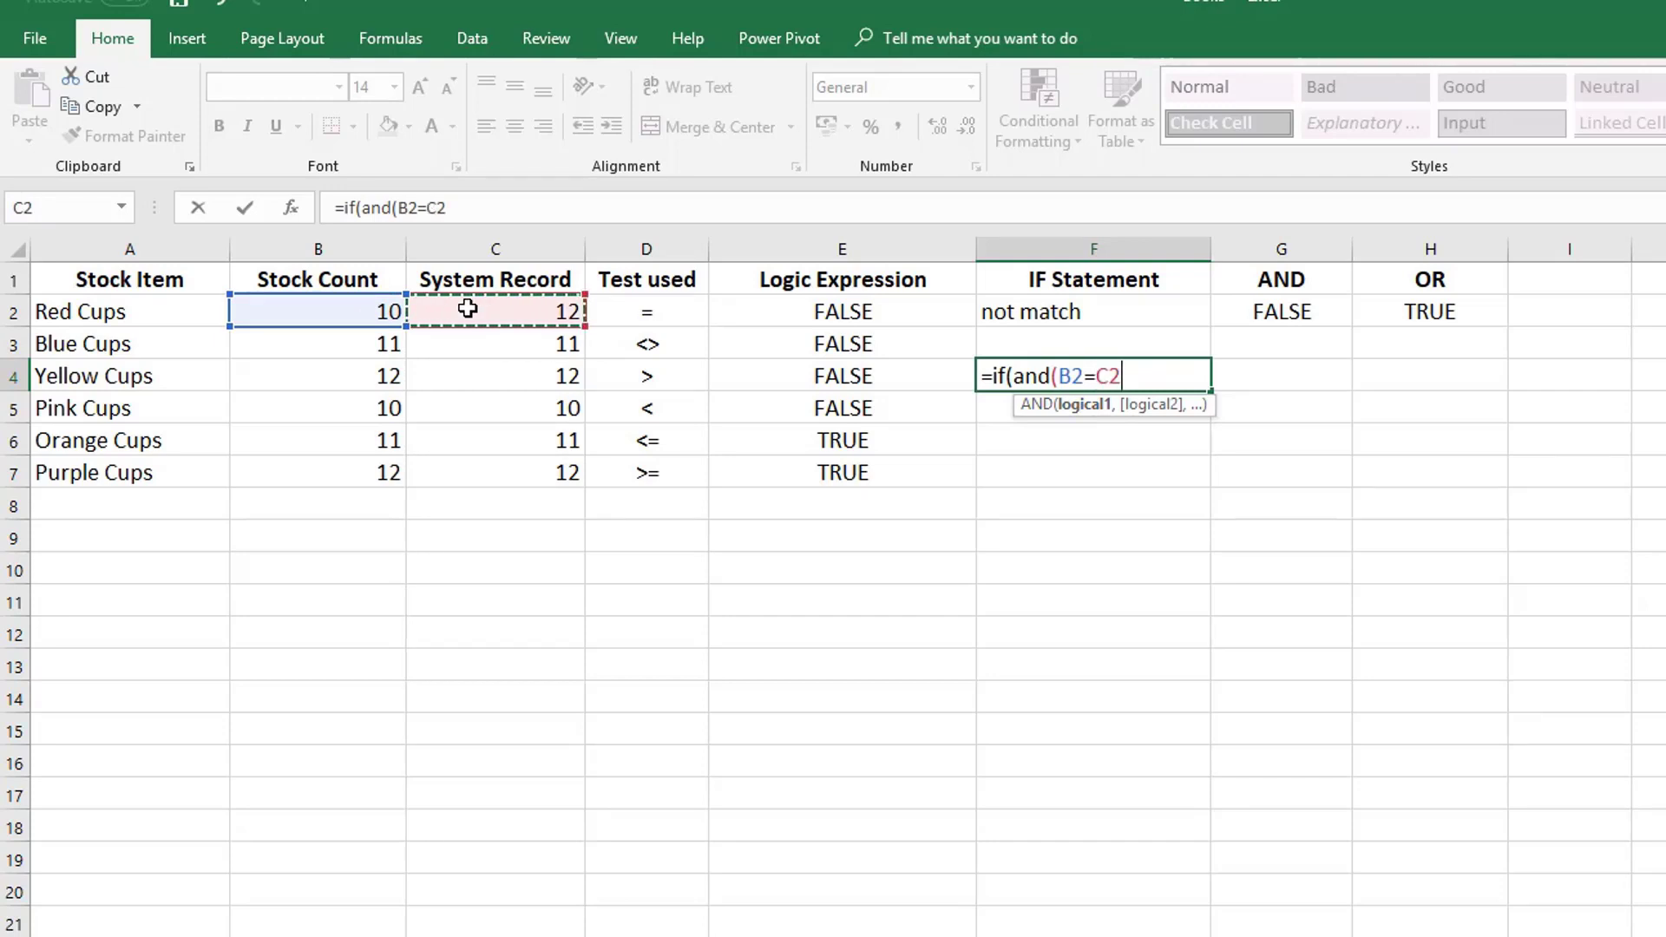
text(,)
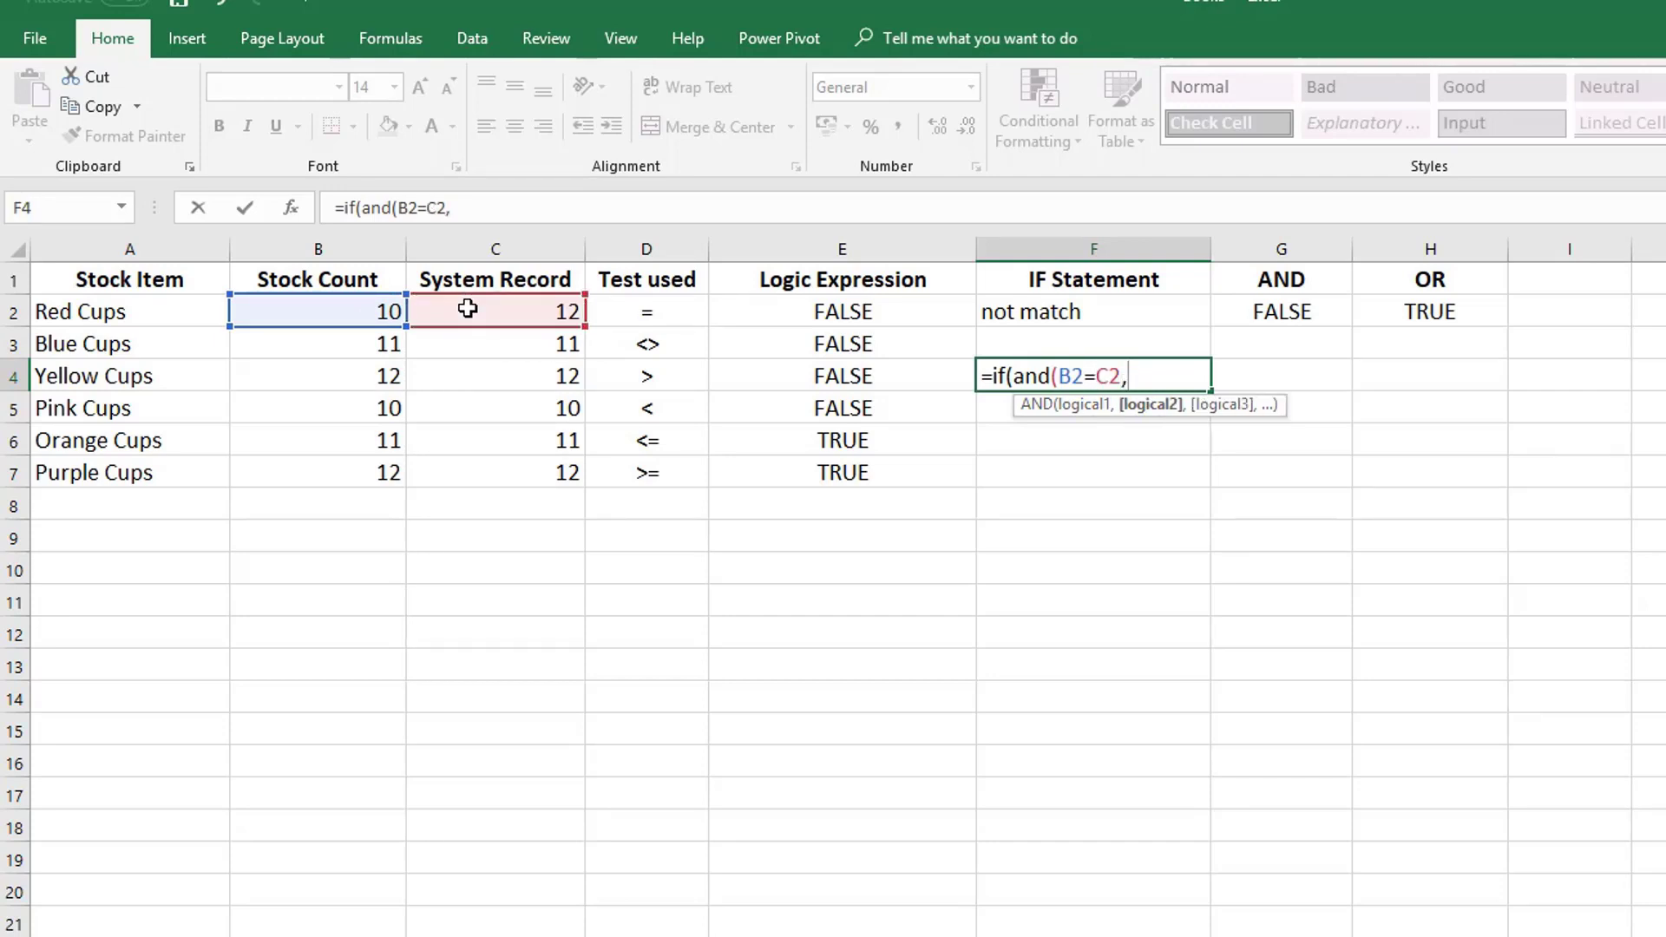
click(367, 344)
text(=)
click(551, 344)
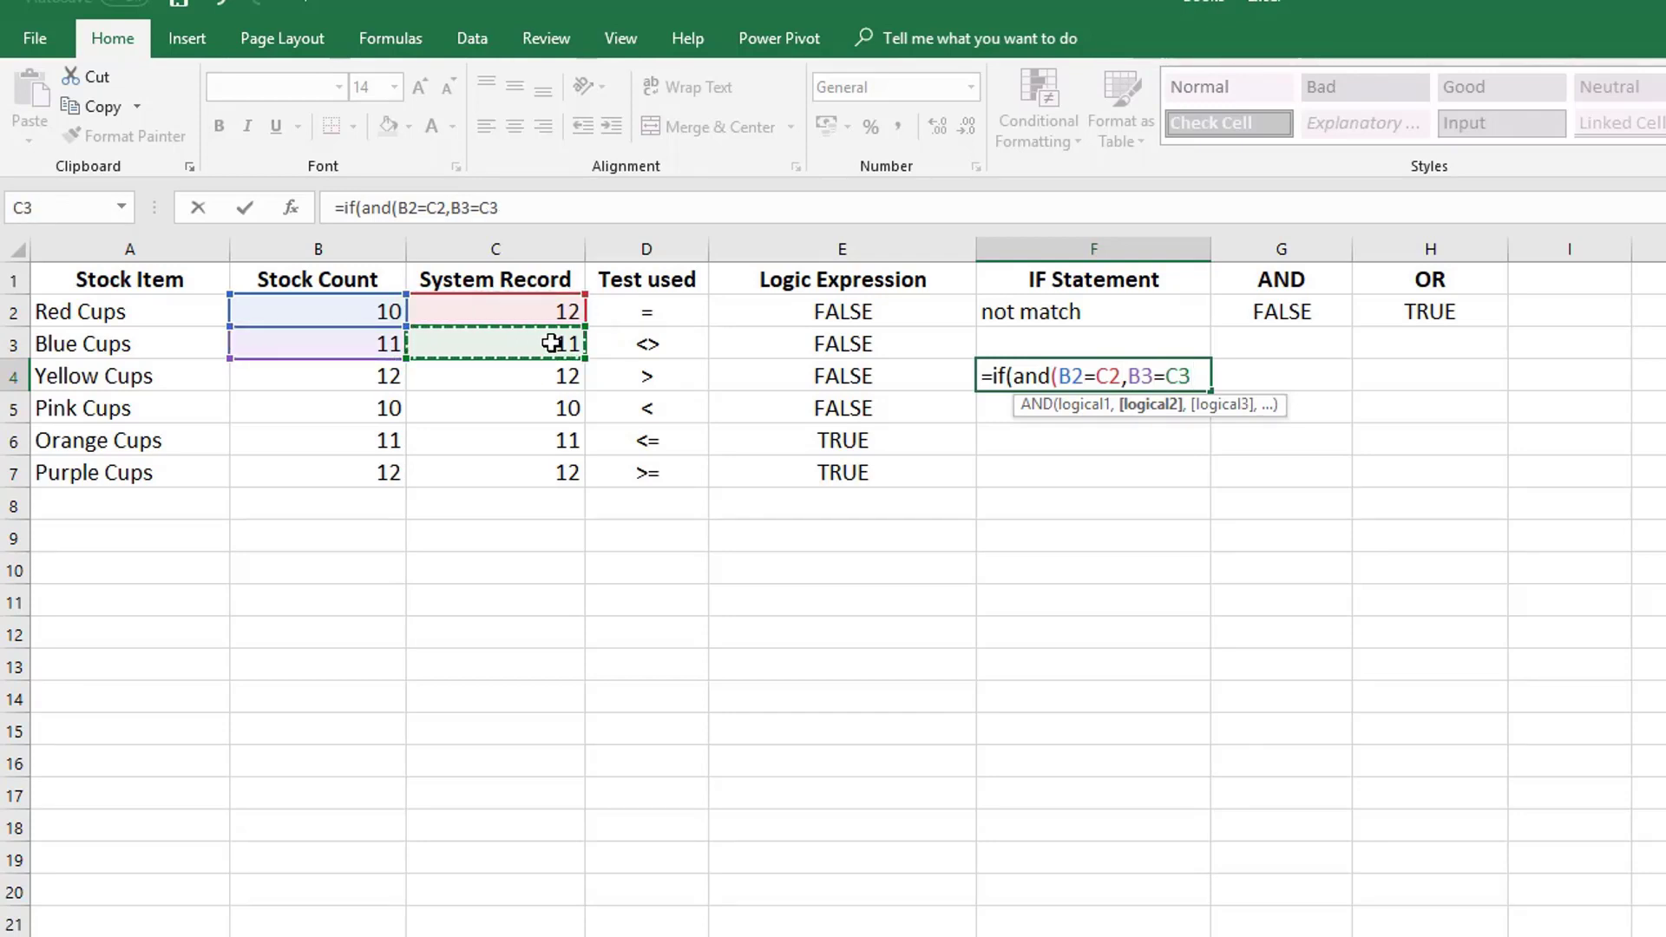
text())
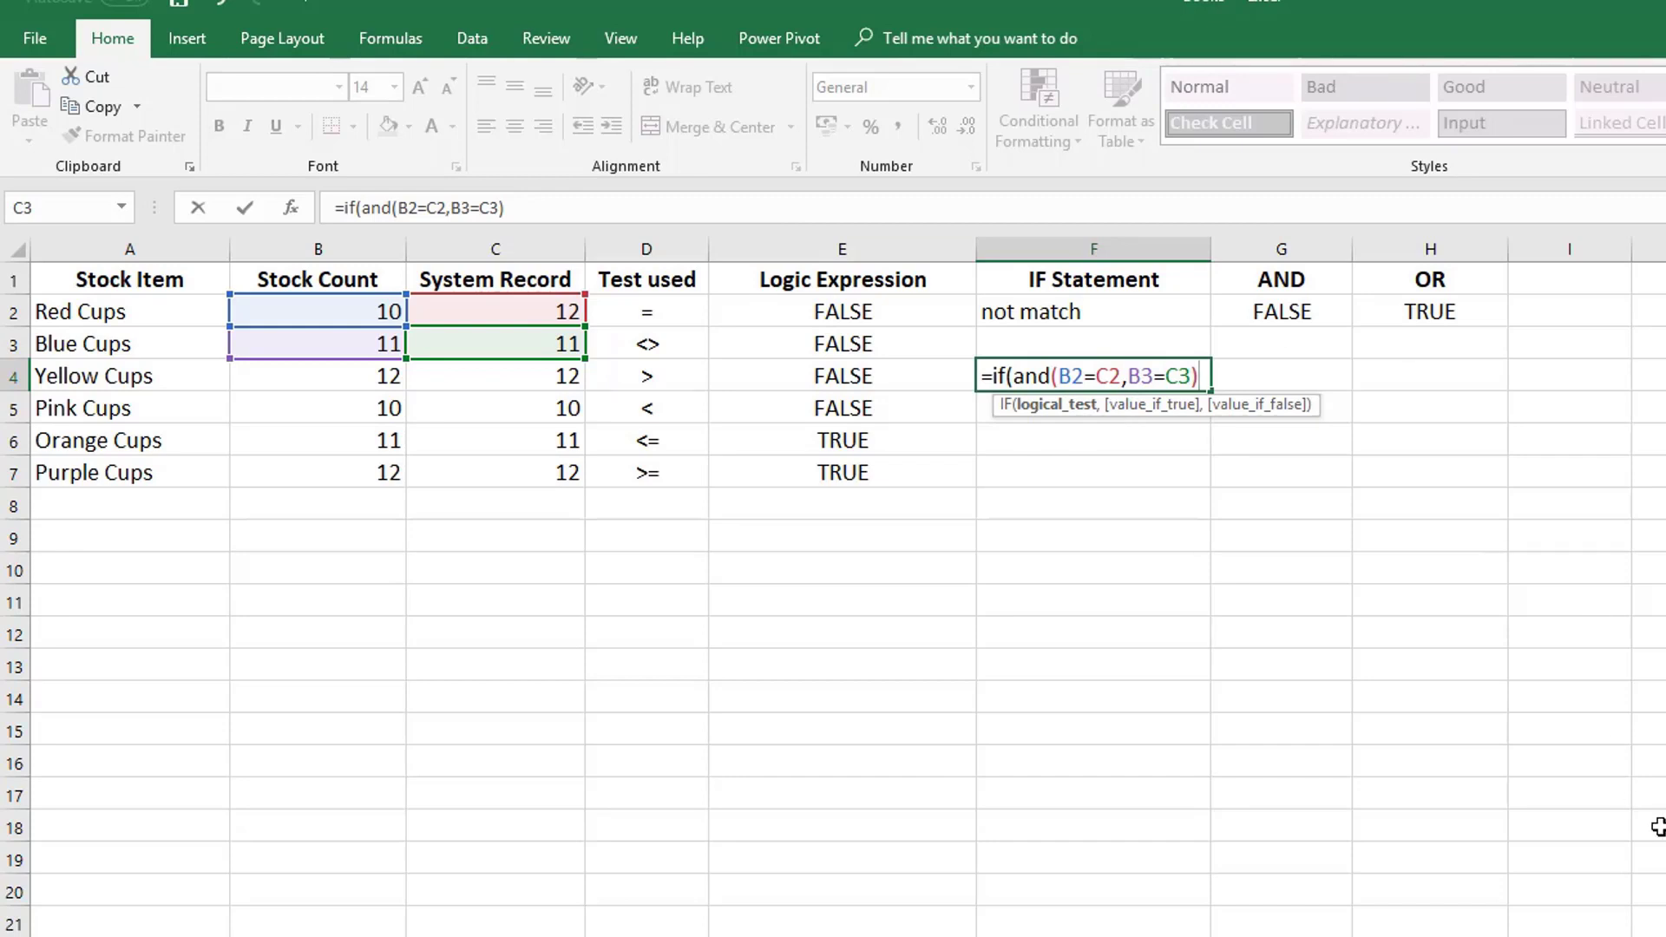
text(,)
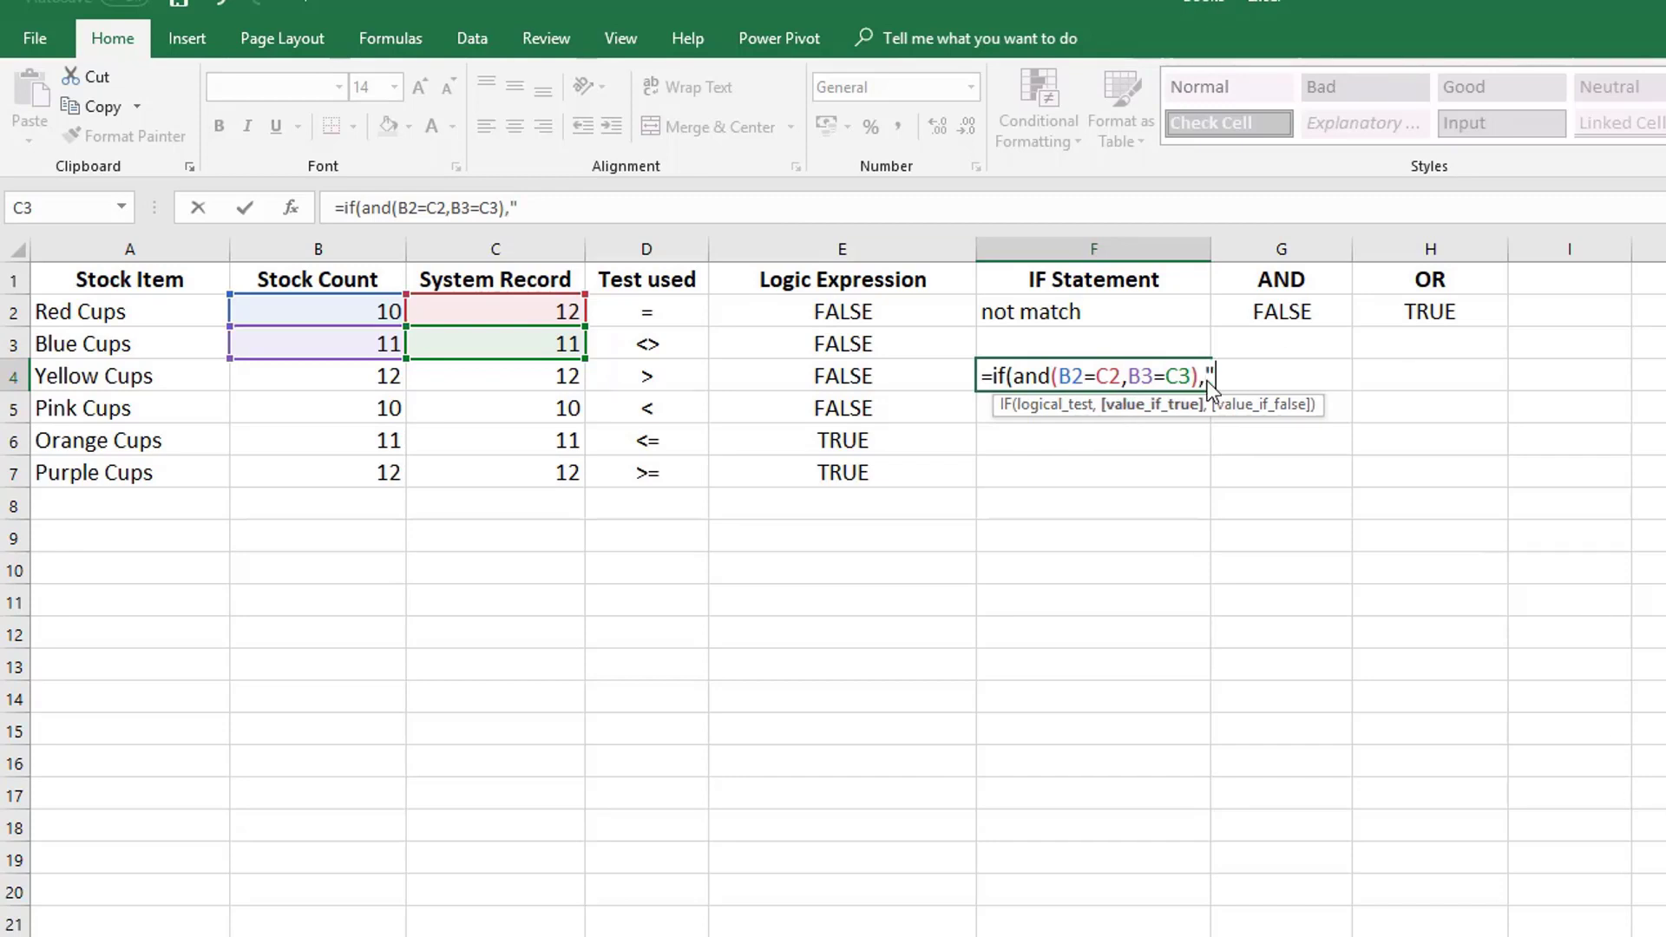
text("match")
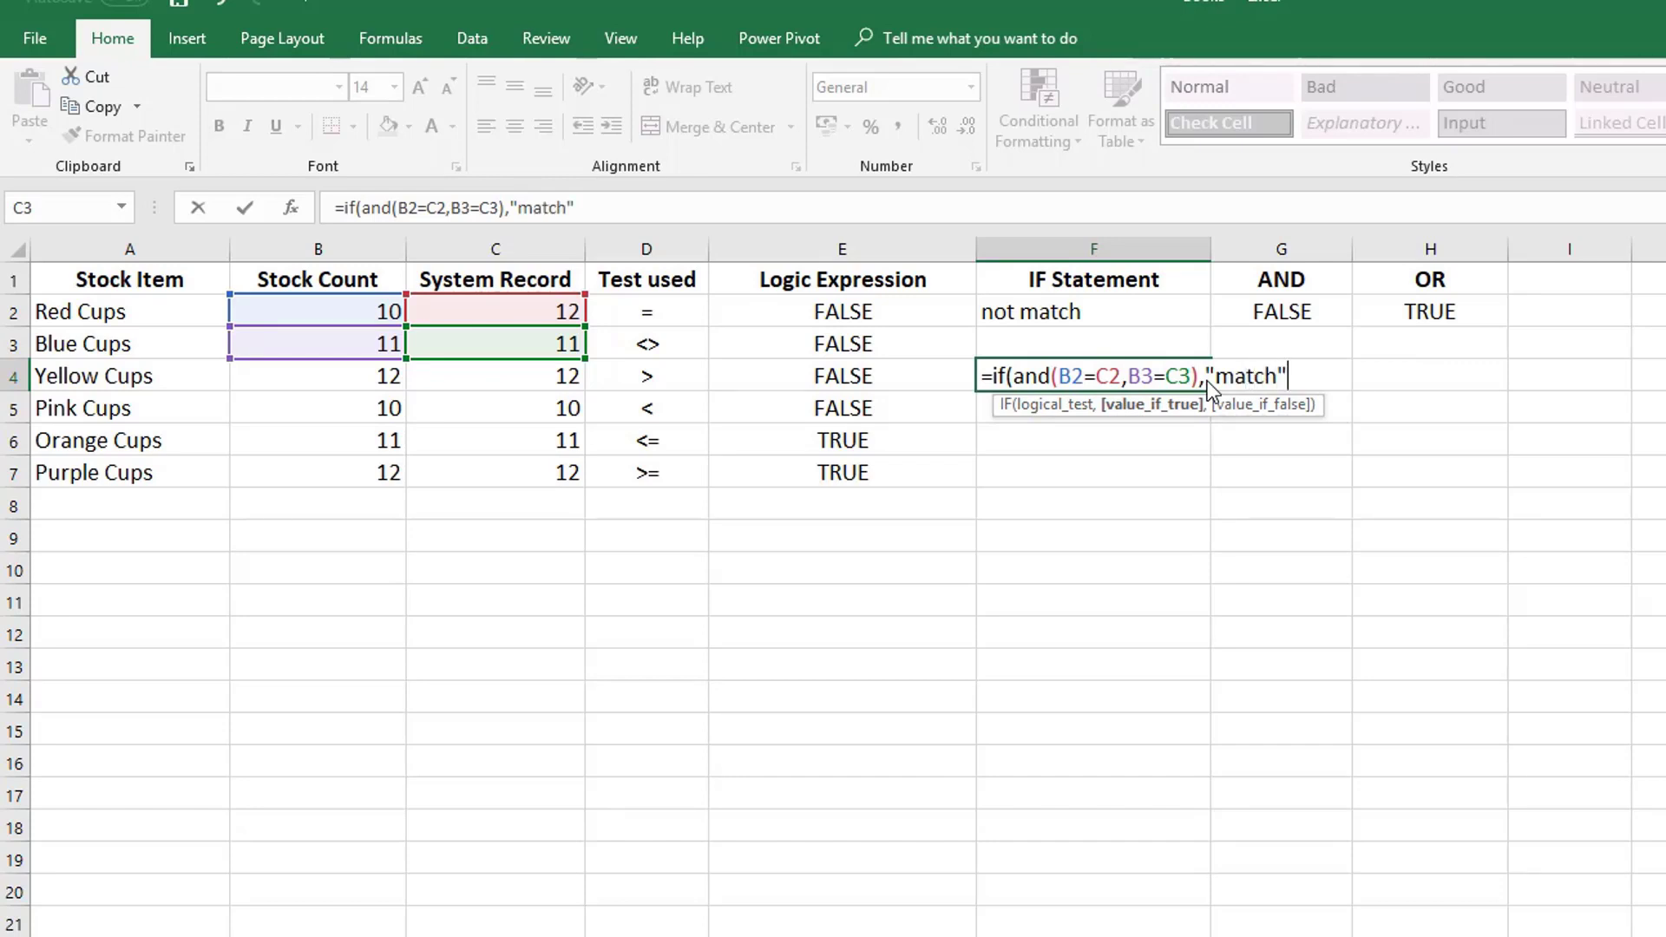
text(,)
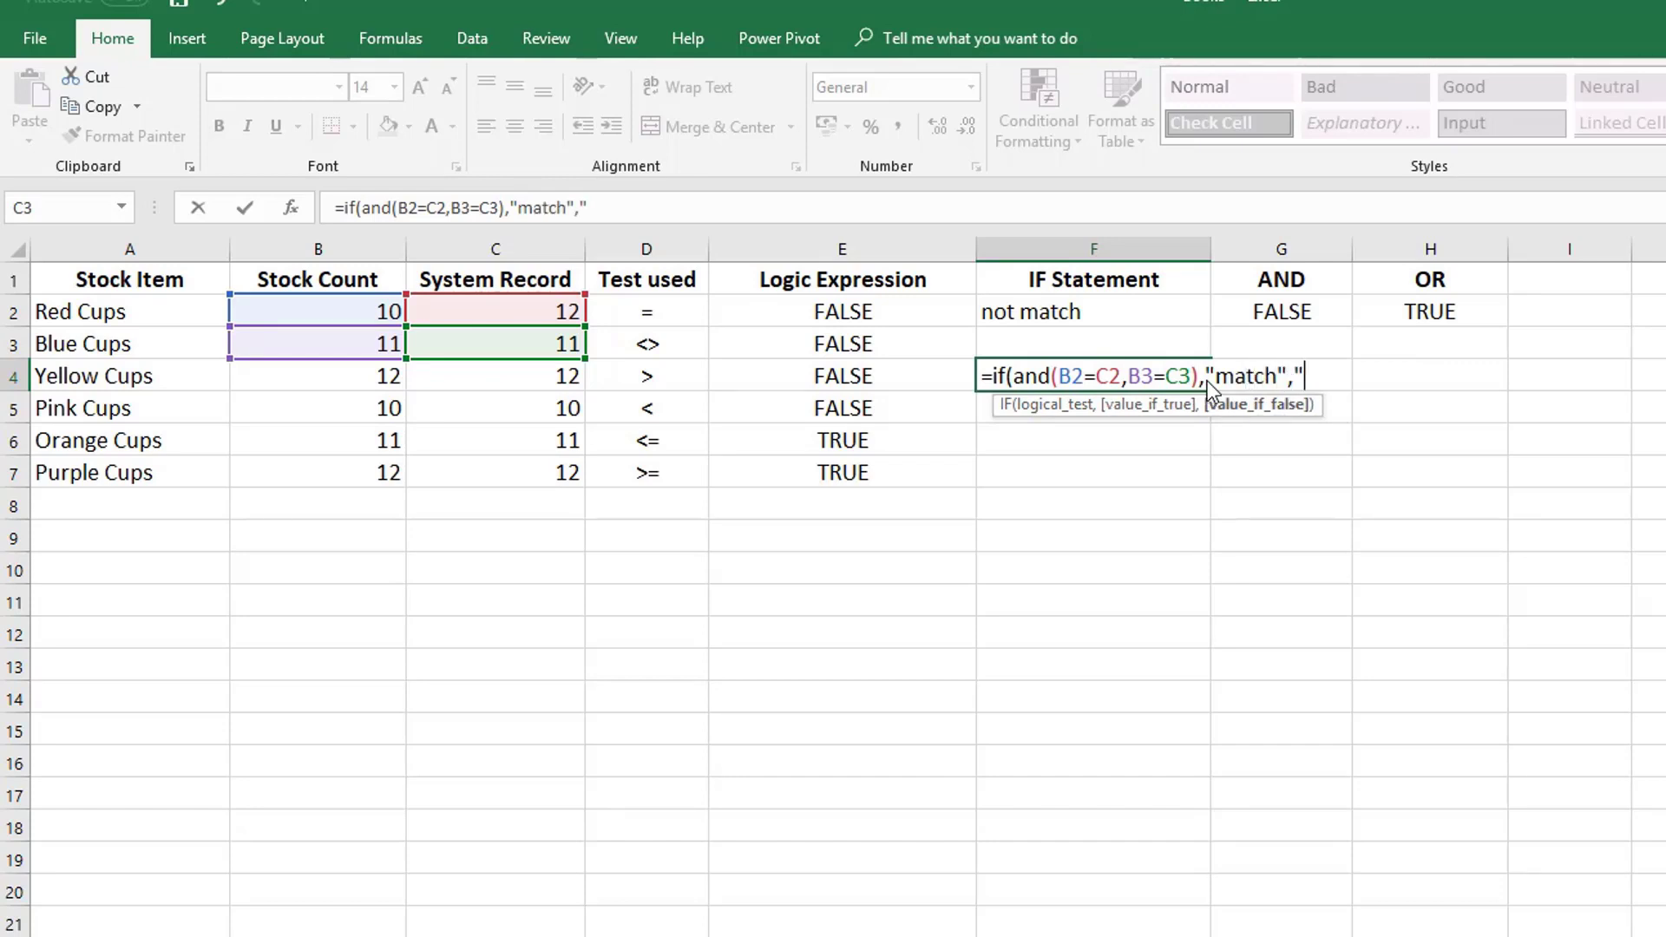
text("not match"))
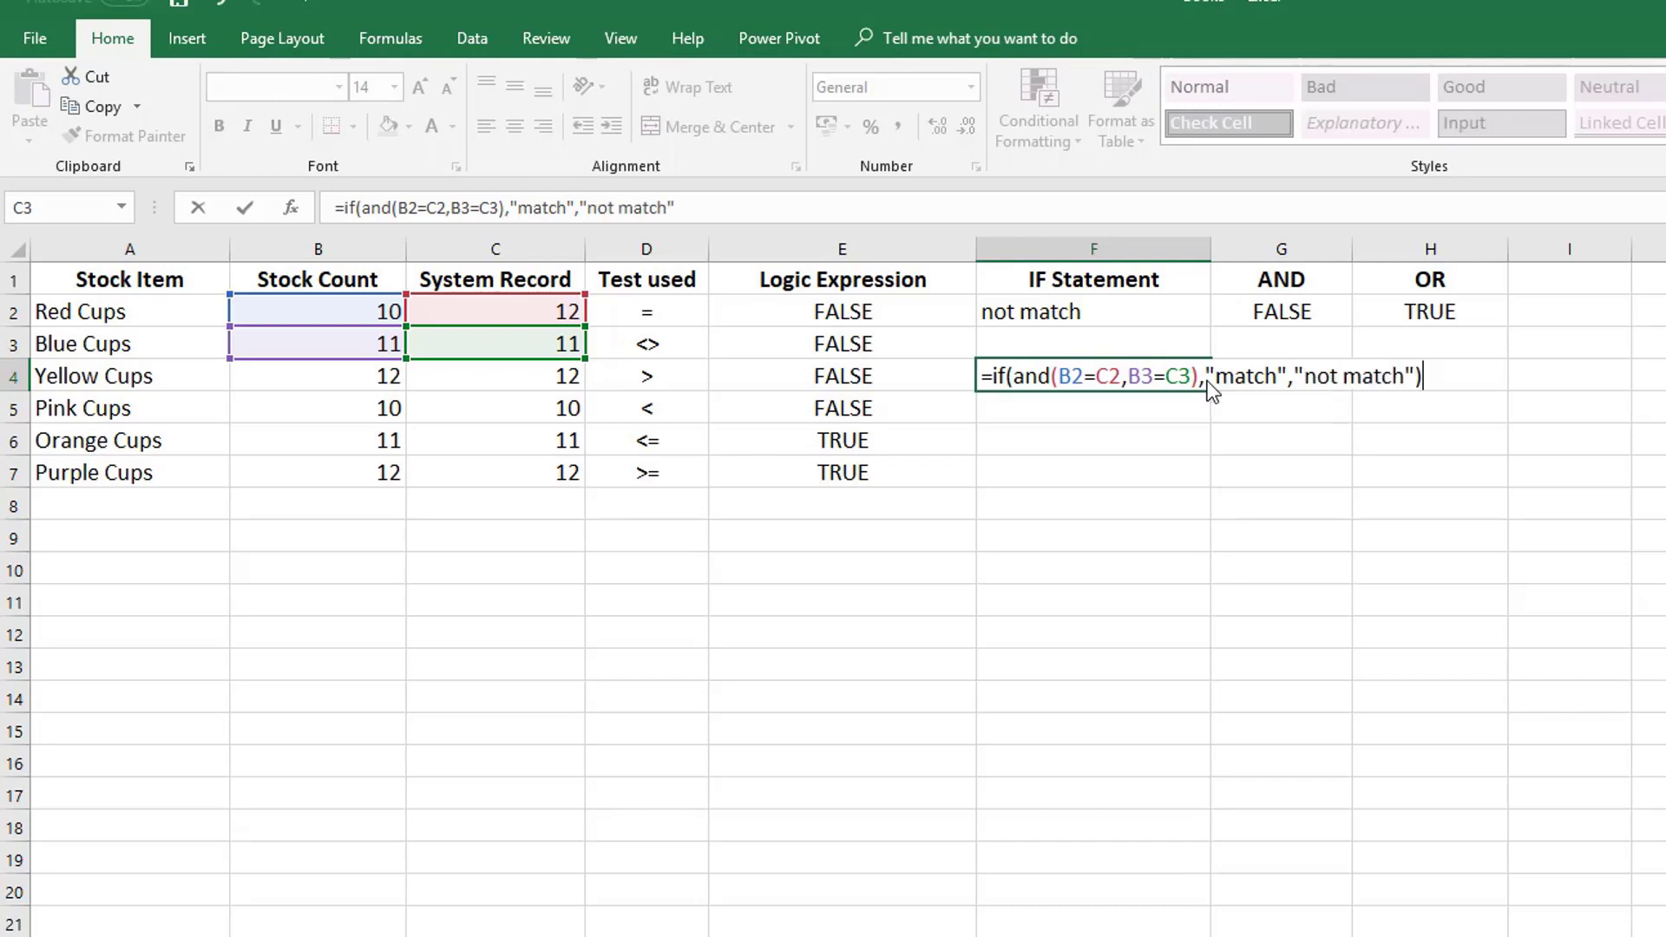
key(Return)
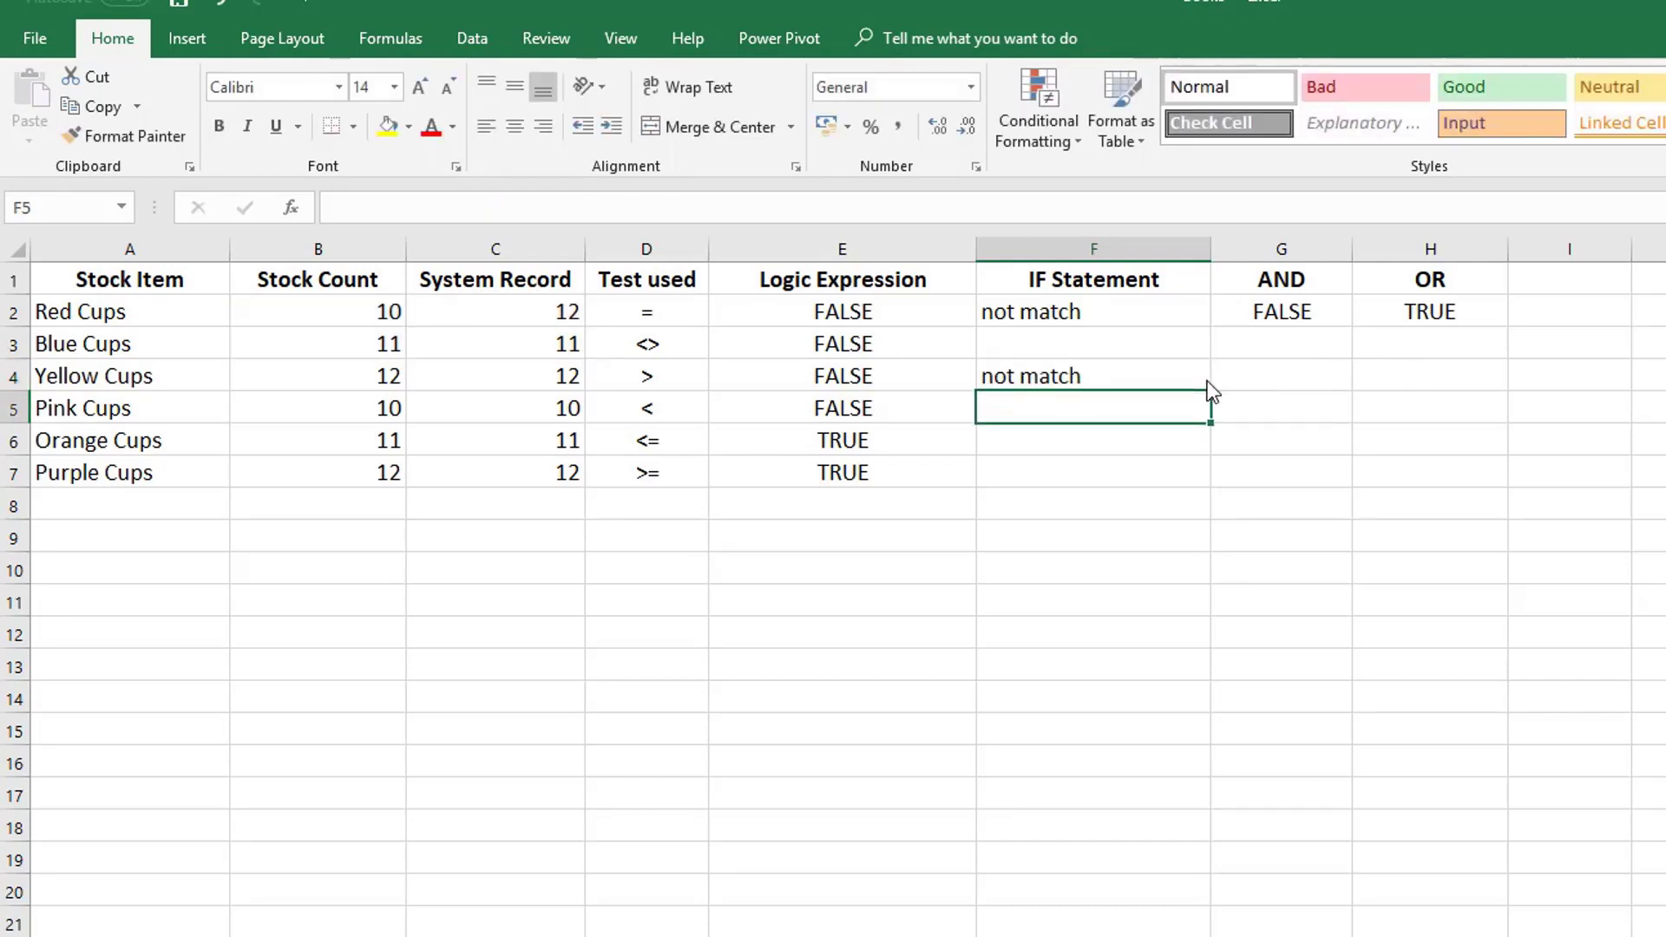
Set C2 to 10 so F4 shows match, then open F4's formula for editing.
click(1133, 371)
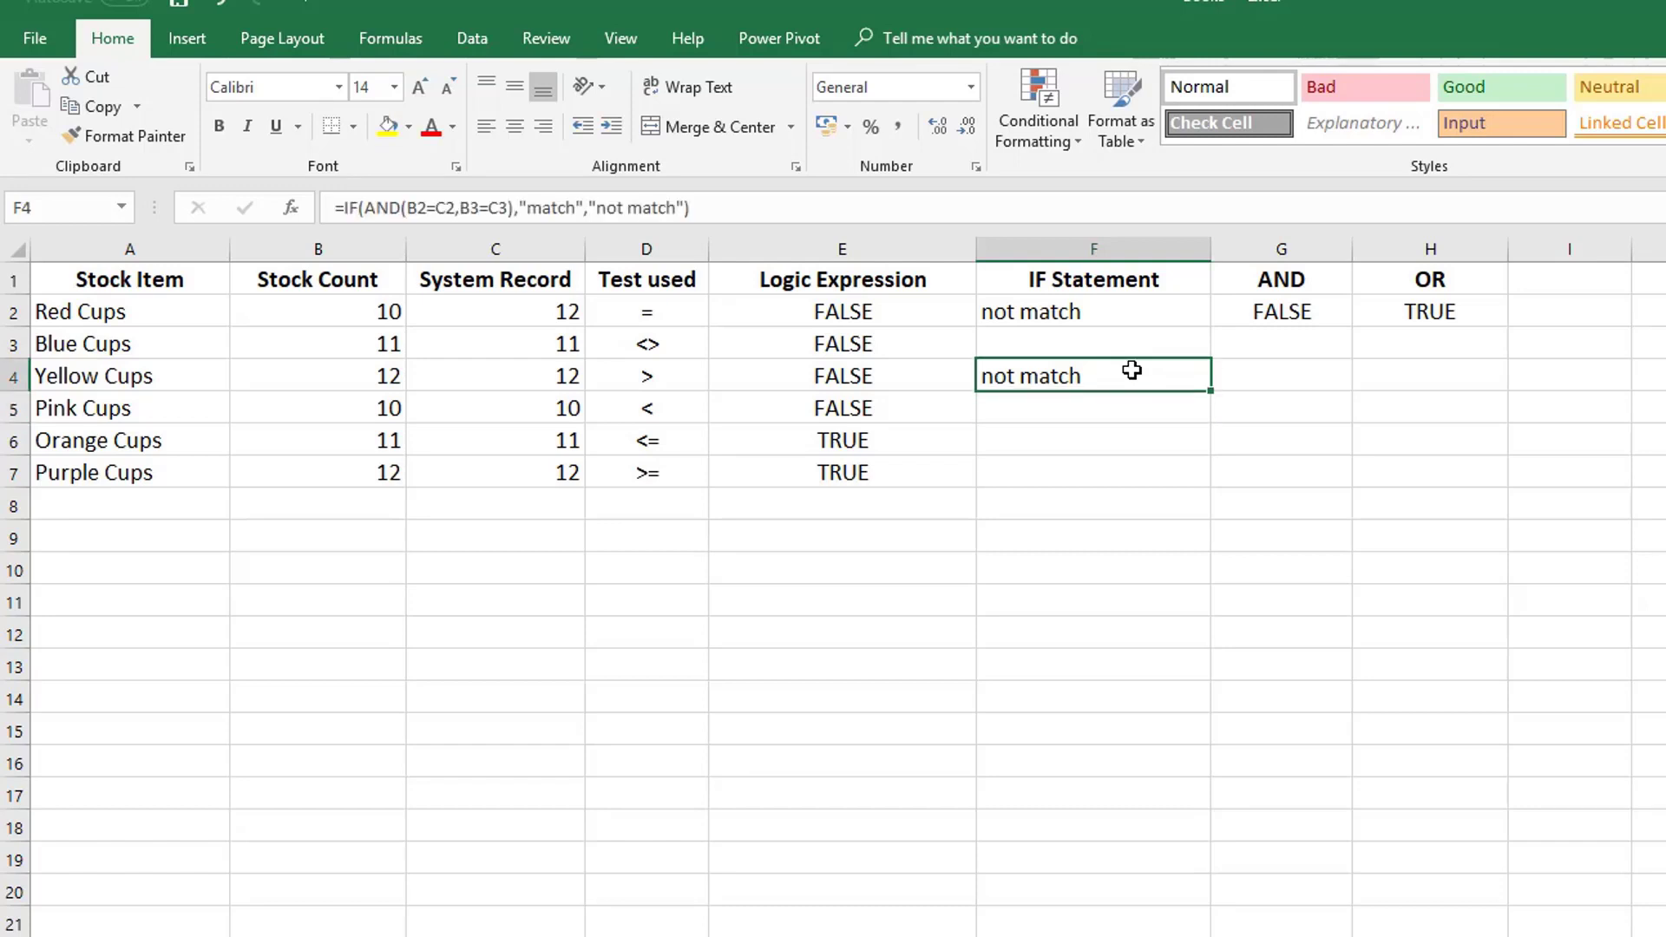
click(495, 316)
text(10)
key(Return)
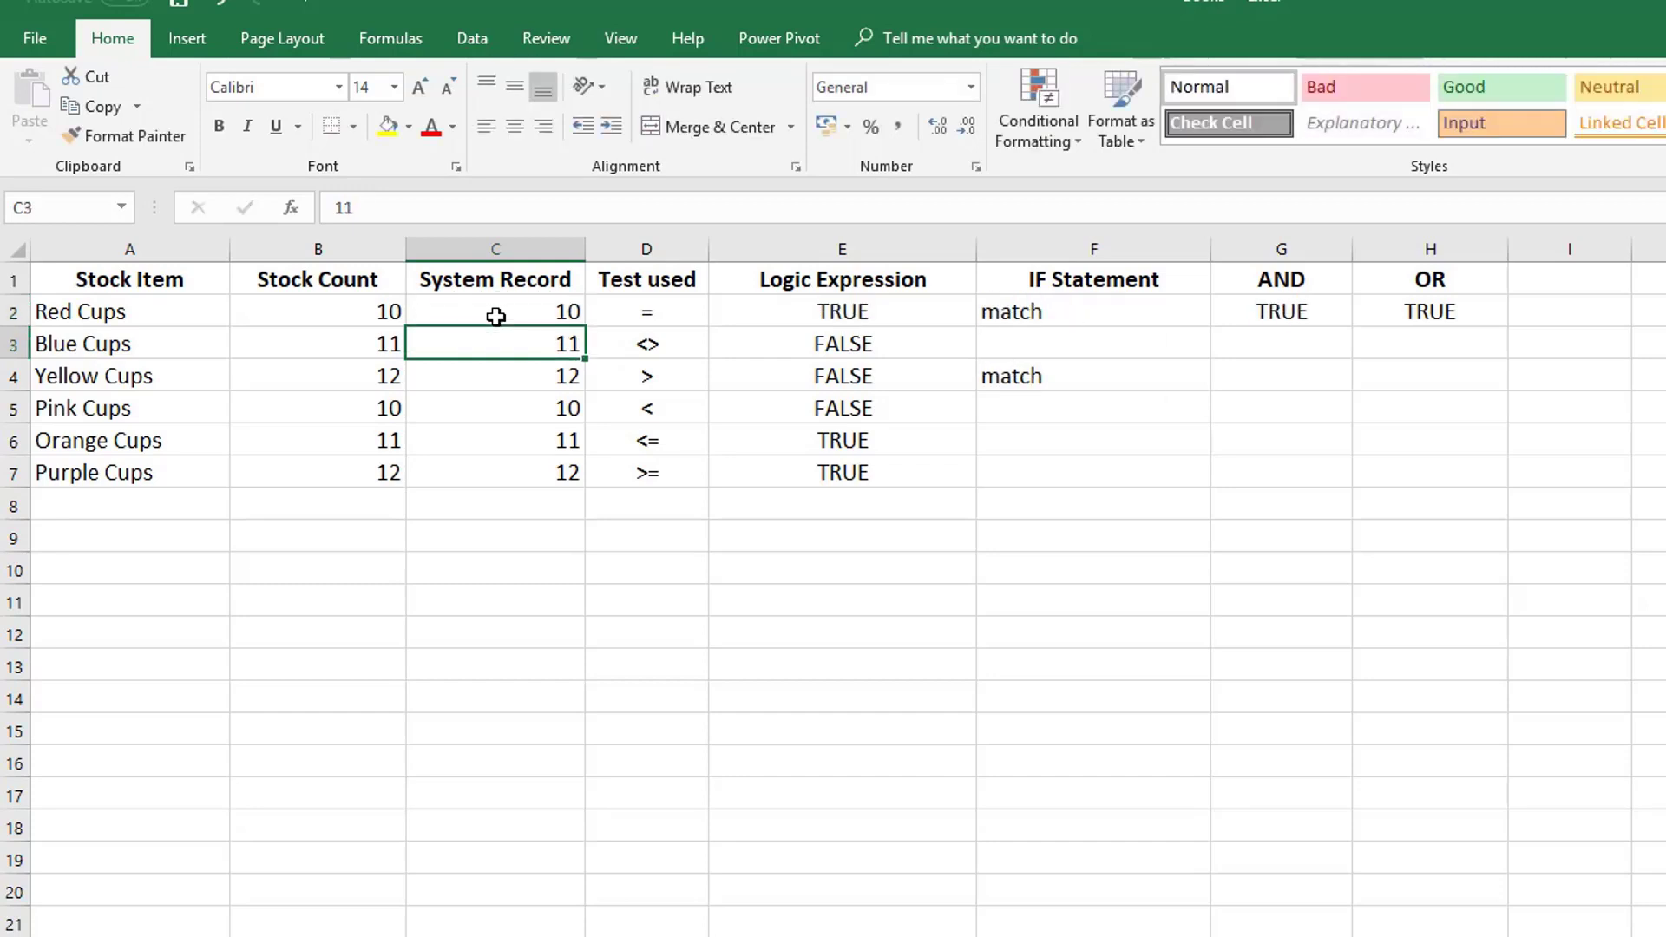
click(1051, 378)
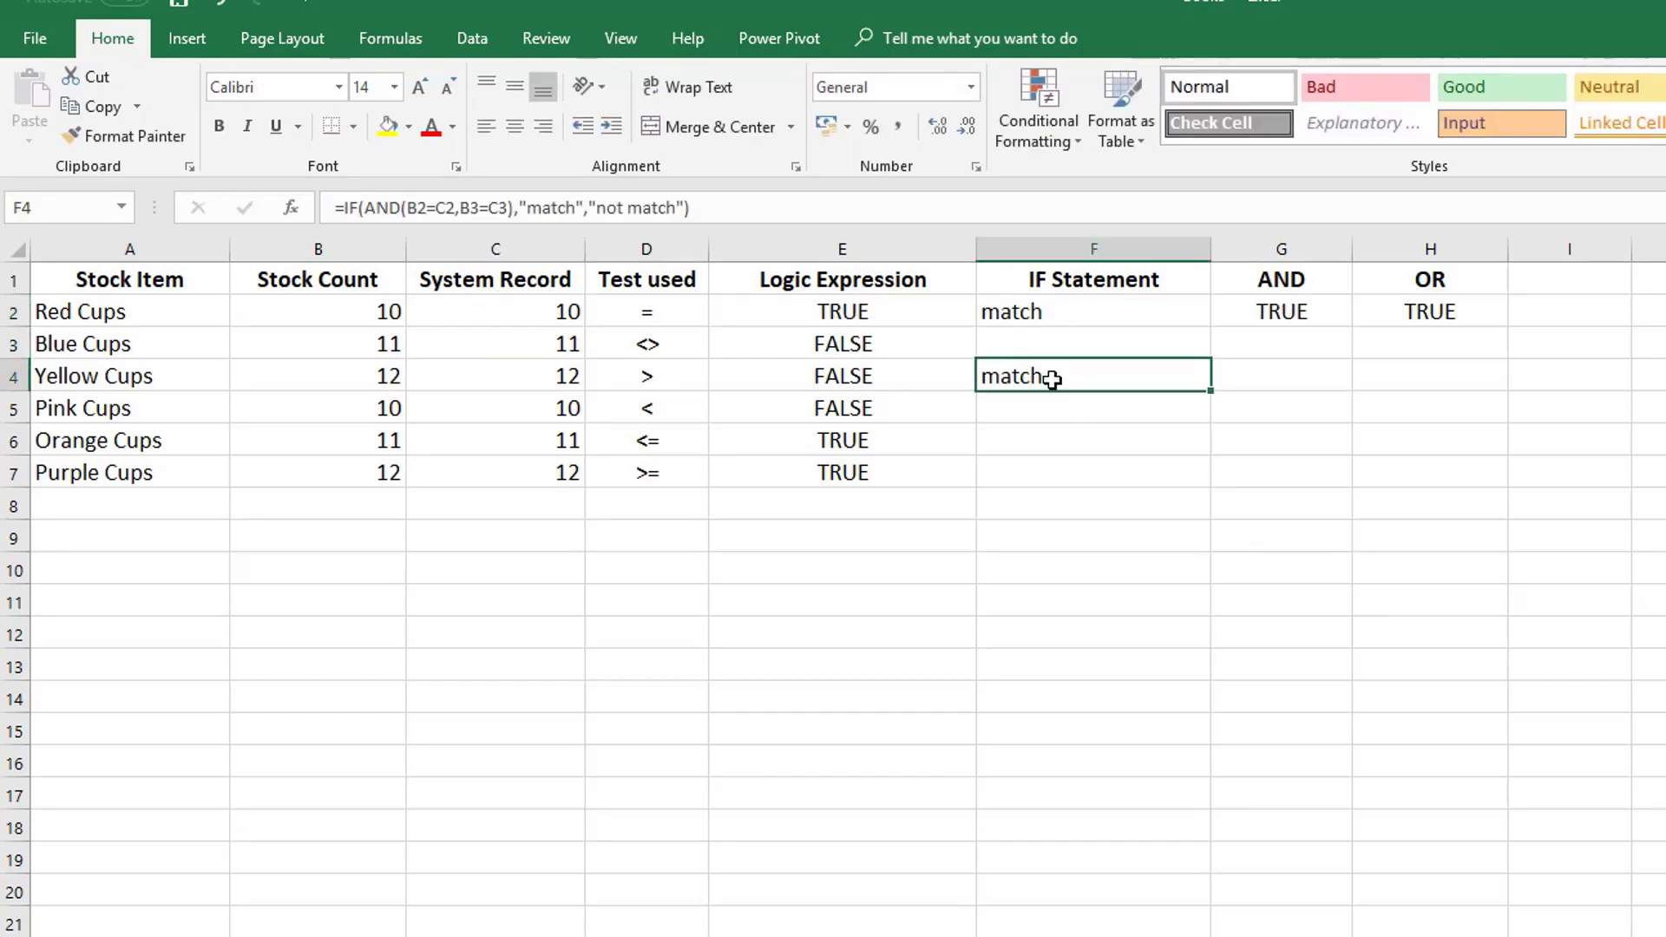
key(F2)
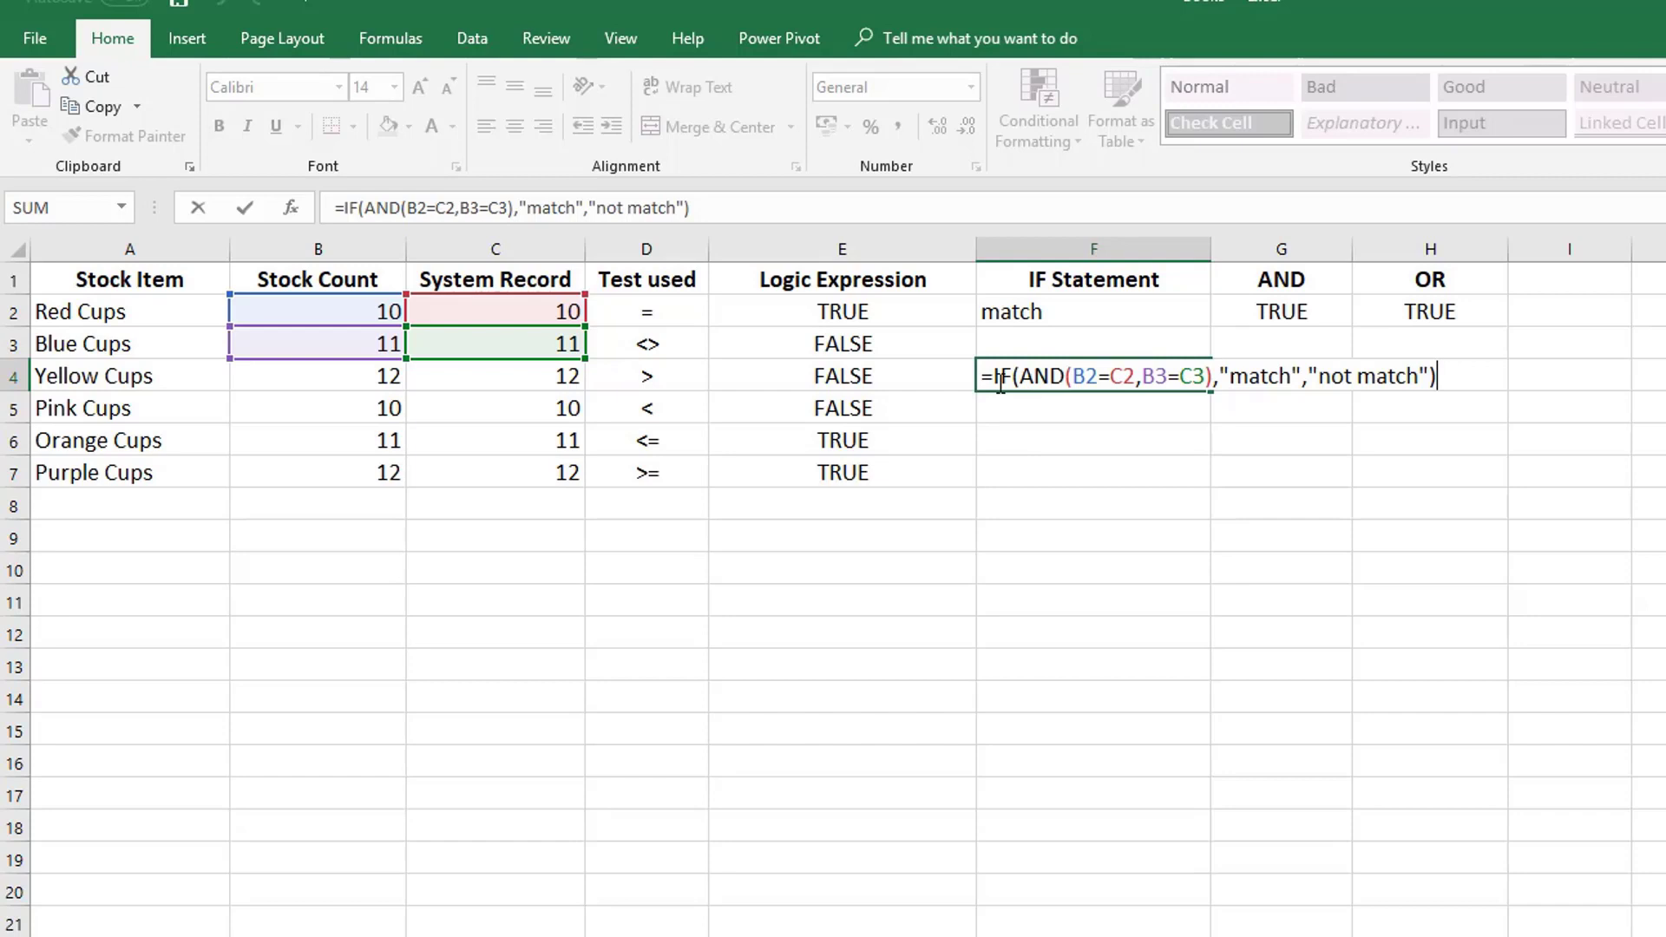
Replace AND with OR in F4's IF formula.
drag(1018, 376, 1211, 379)
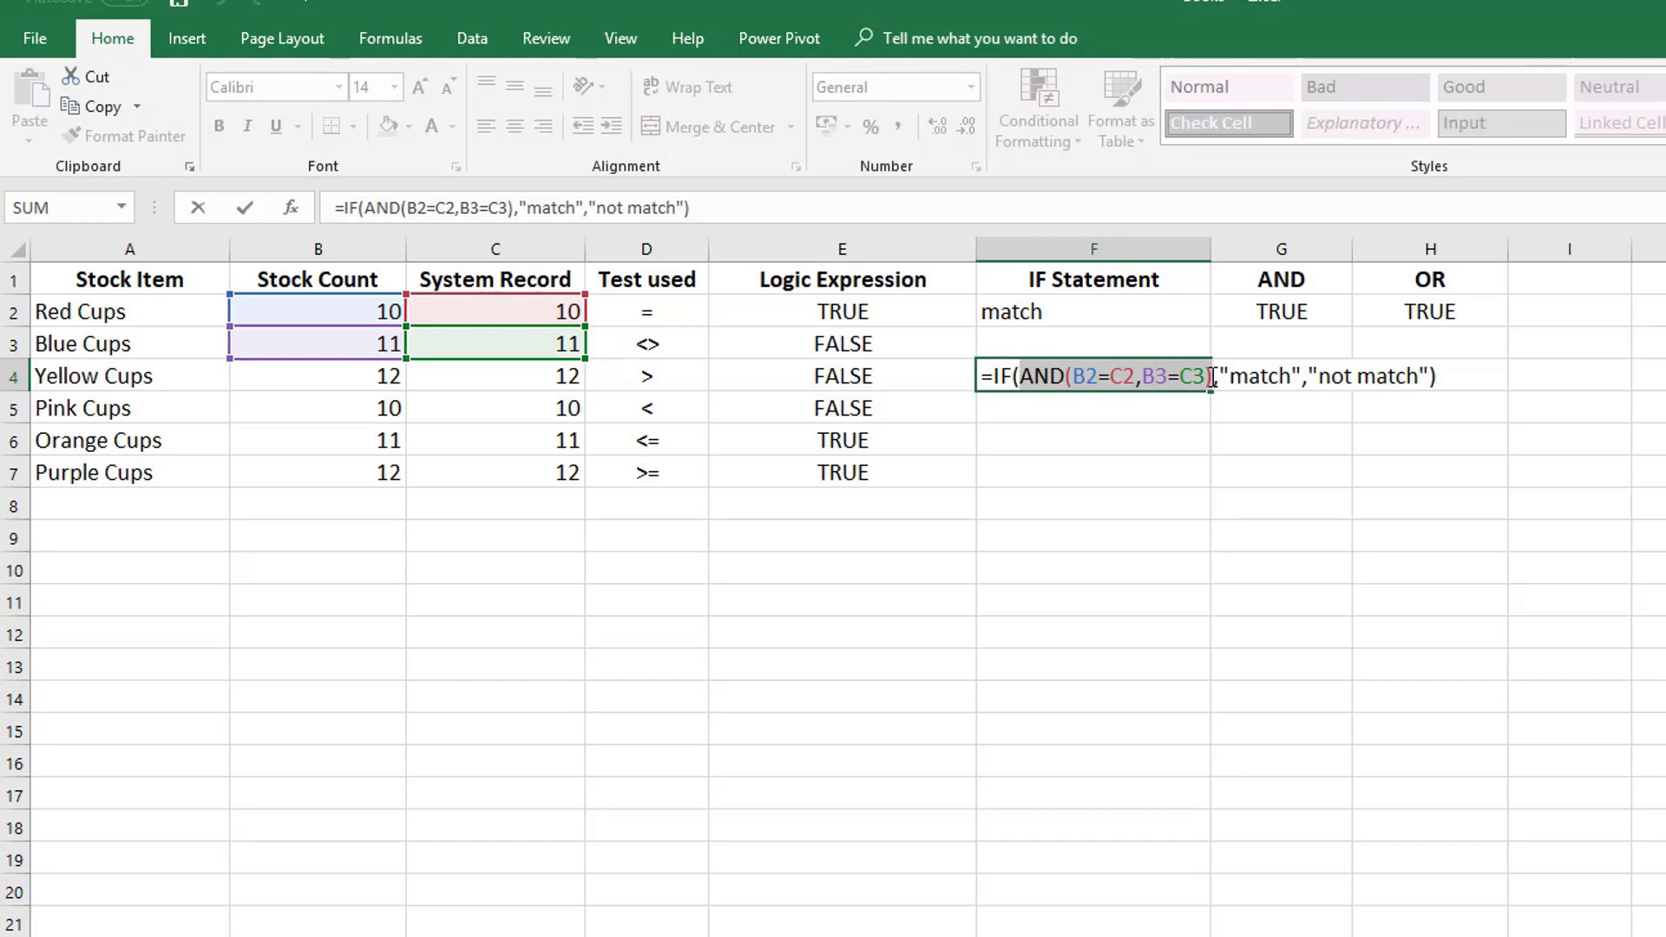
drag(1212, 379, 1413, 375)
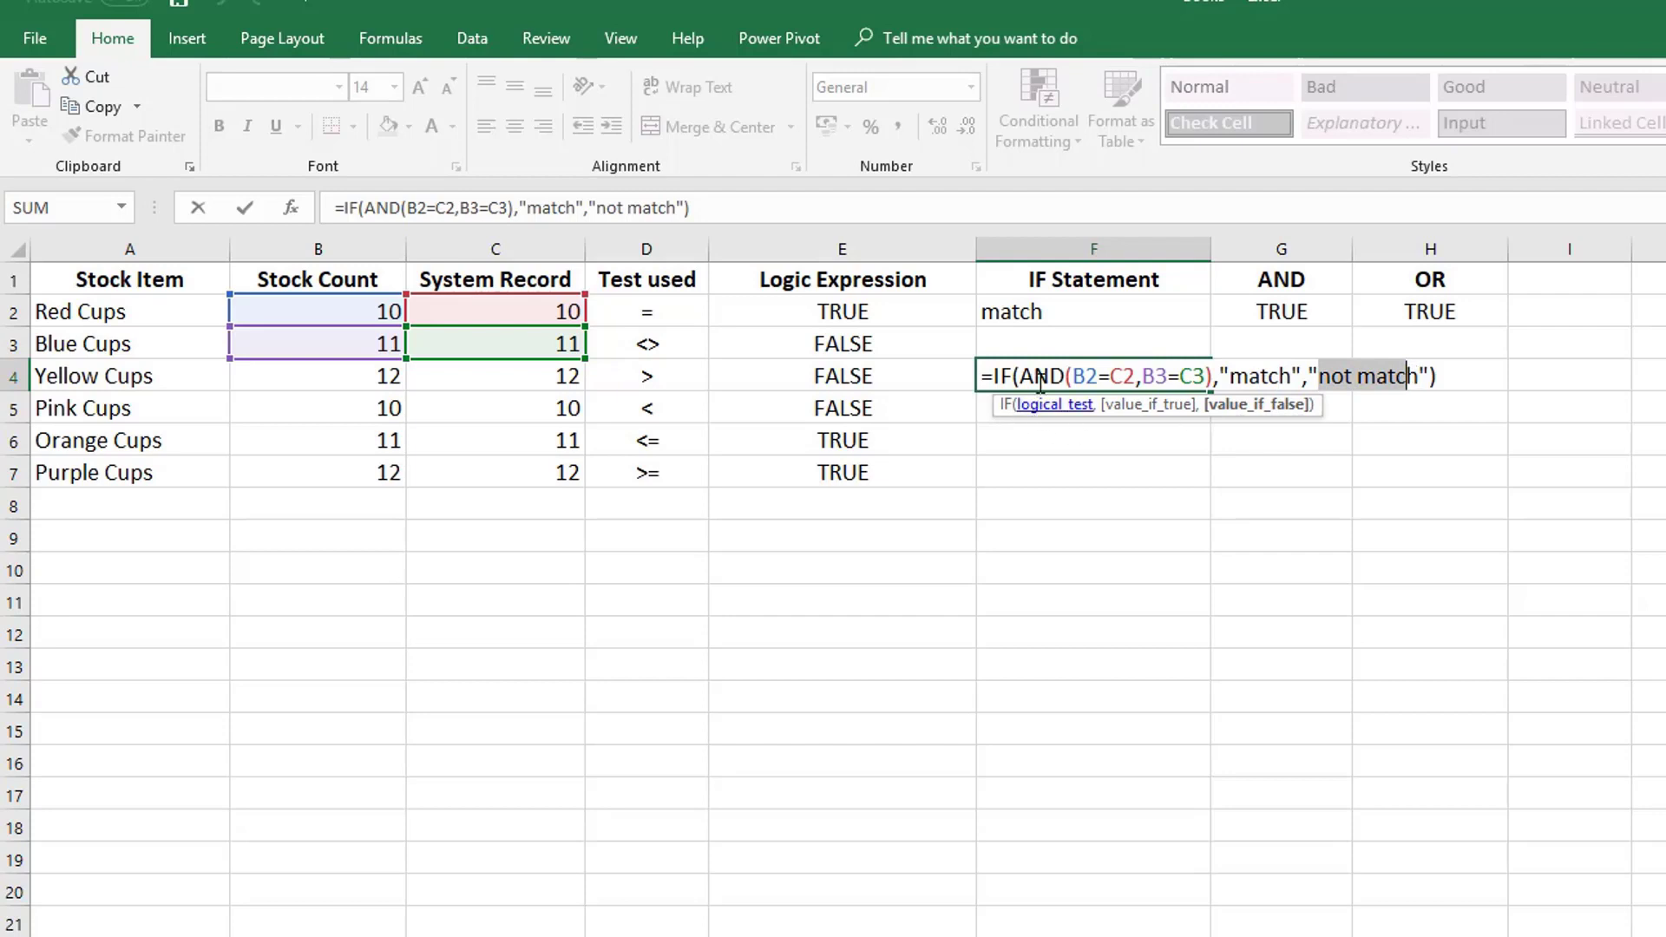
drag(1068, 375, 1018, 375)
text(or)
key(Return)
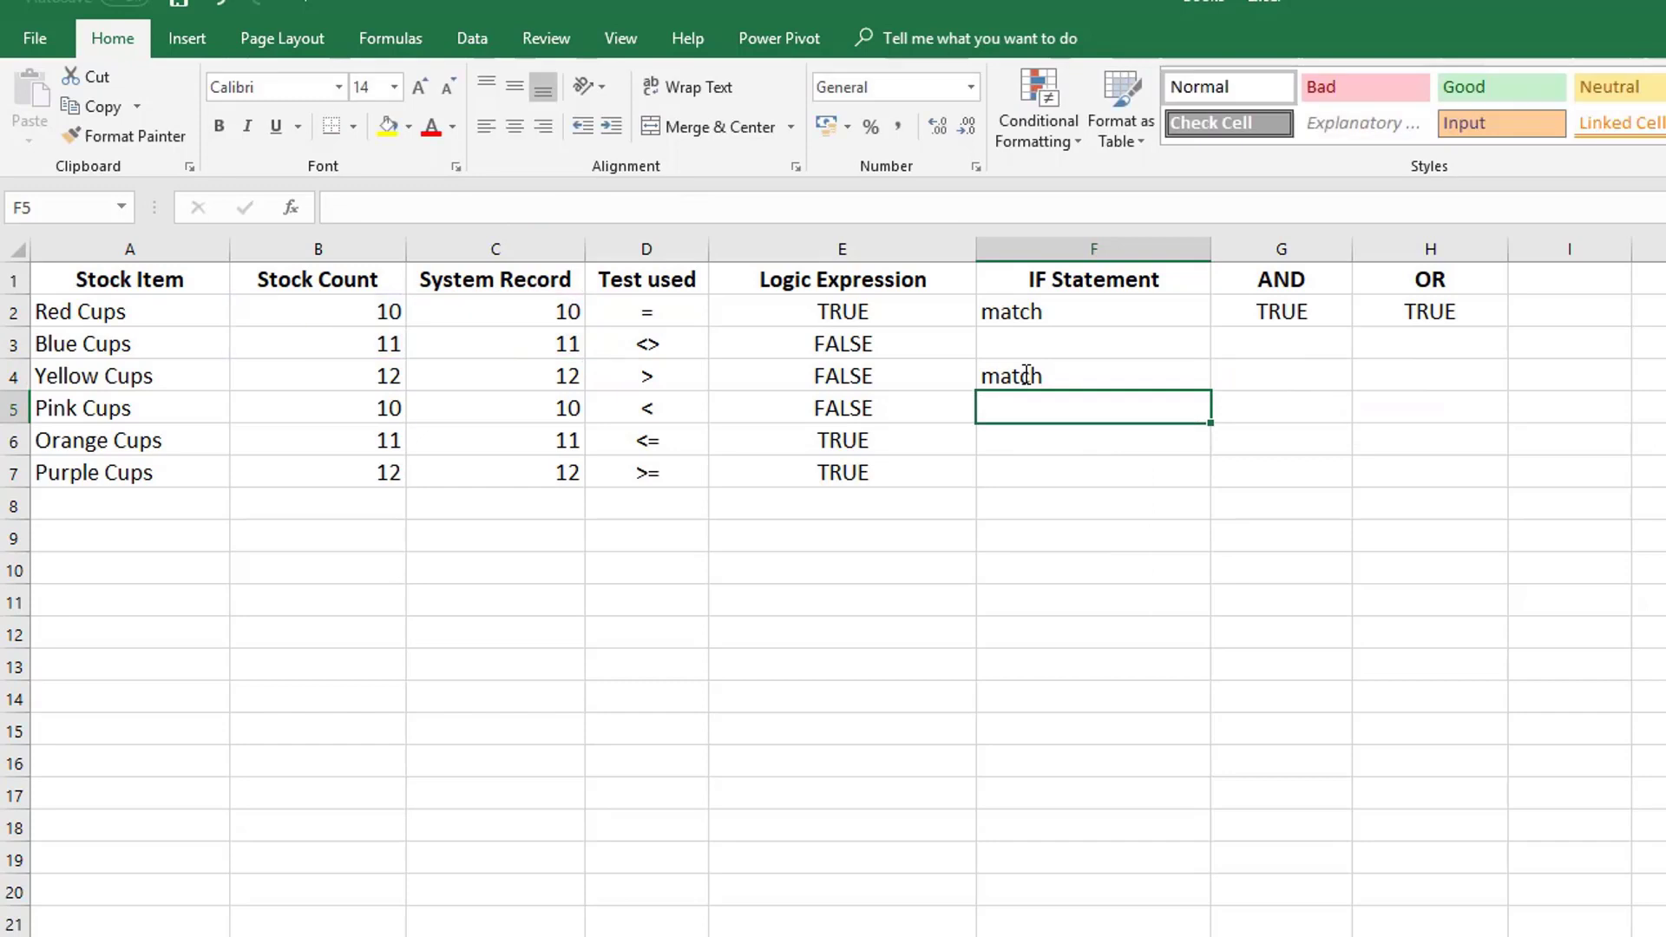
click(1072, 376)
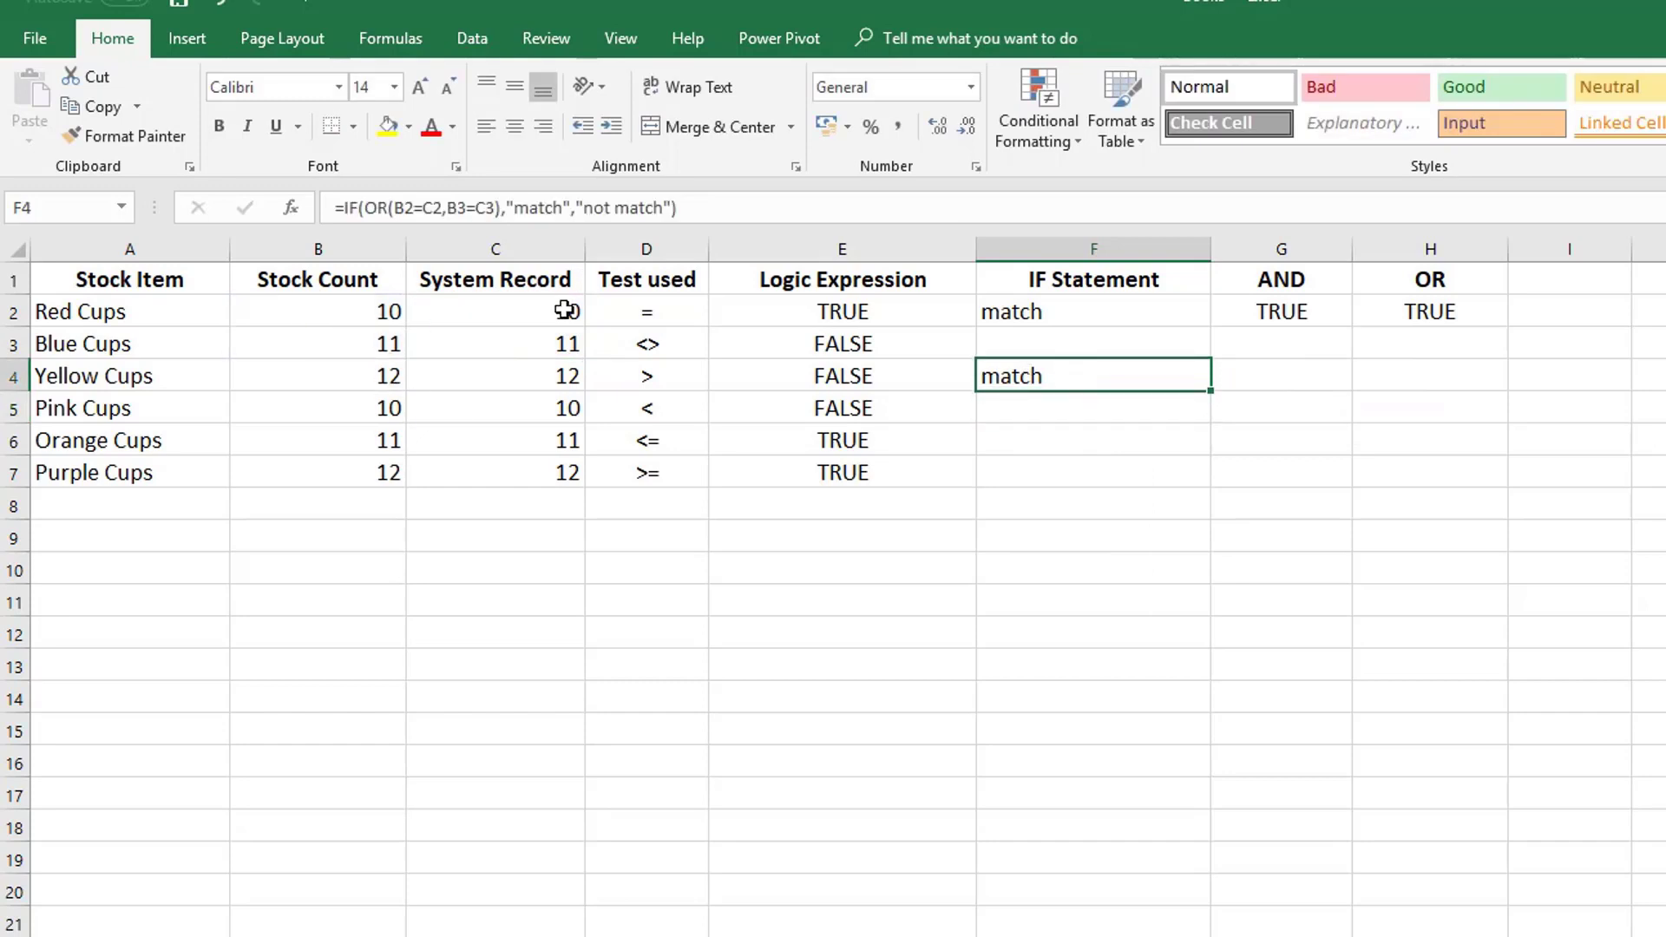
Set both C2 and C3 to 12 so F4 reads not match.
click(515, 313)
text(12)
key(Return)
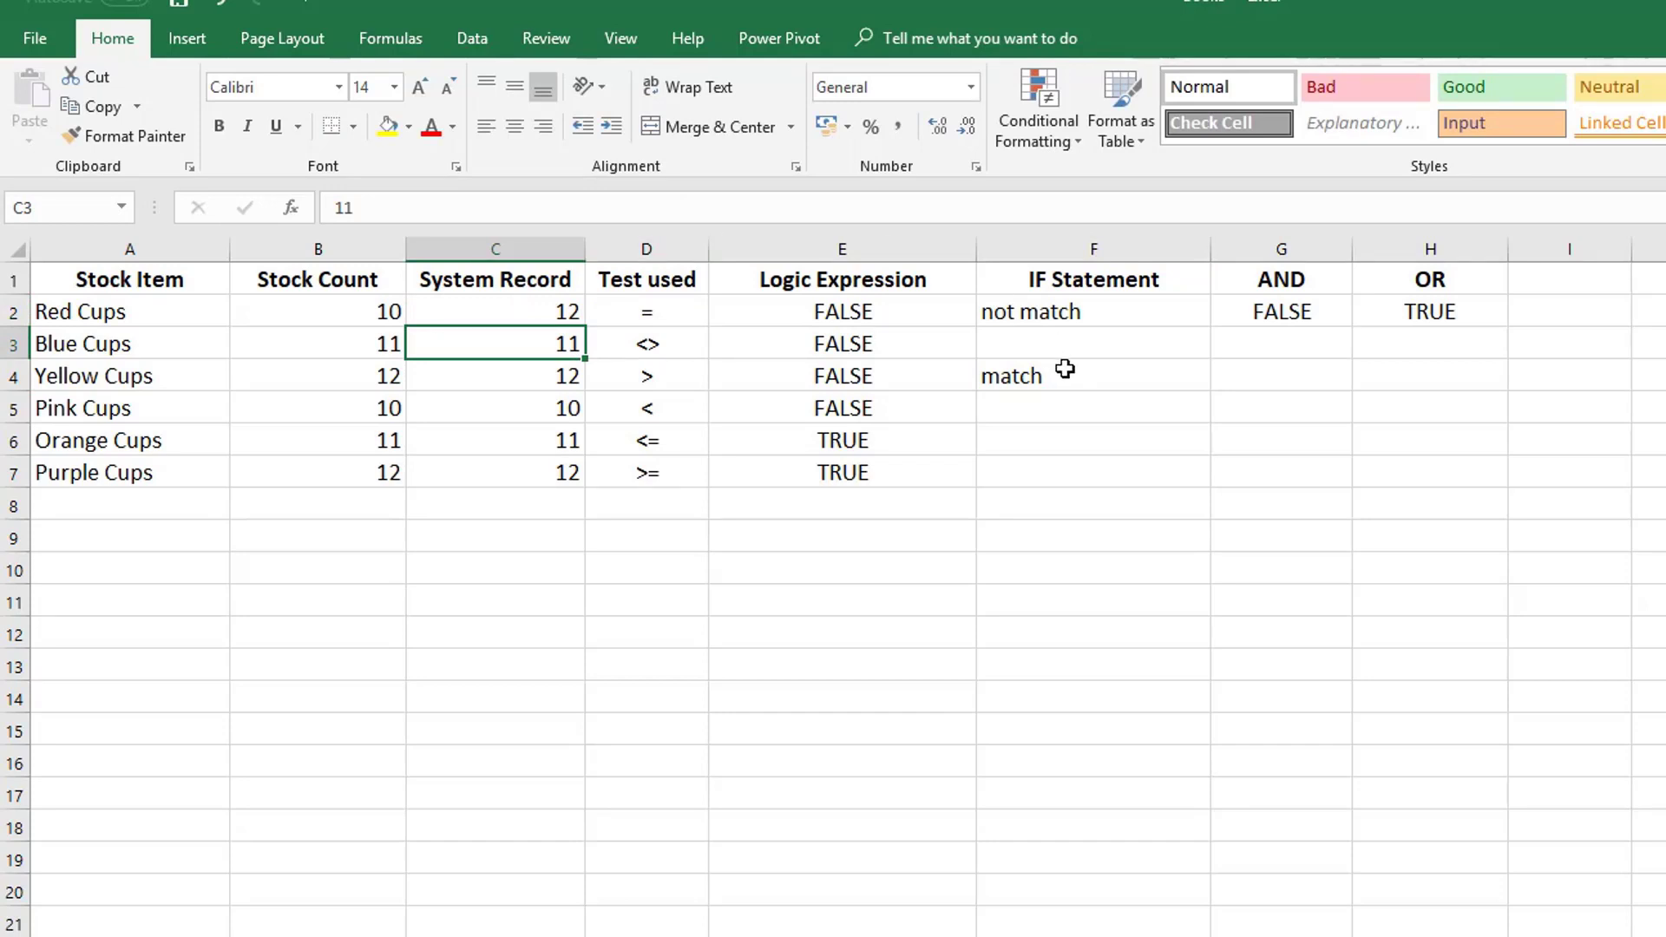
text(12)
key(Return)
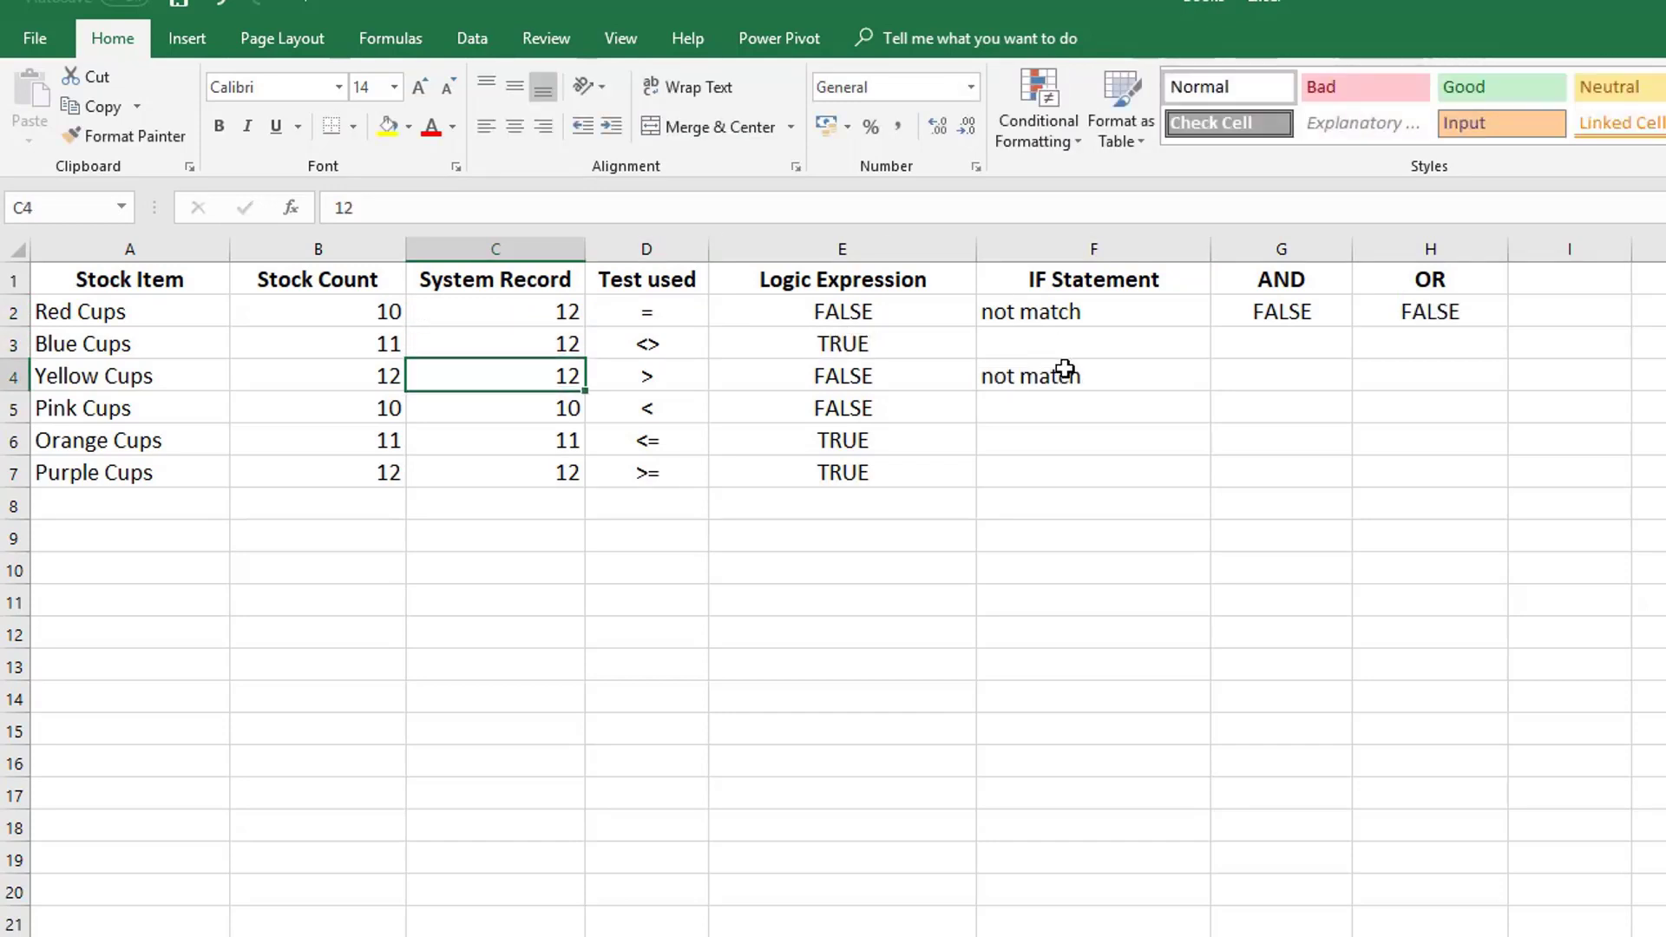